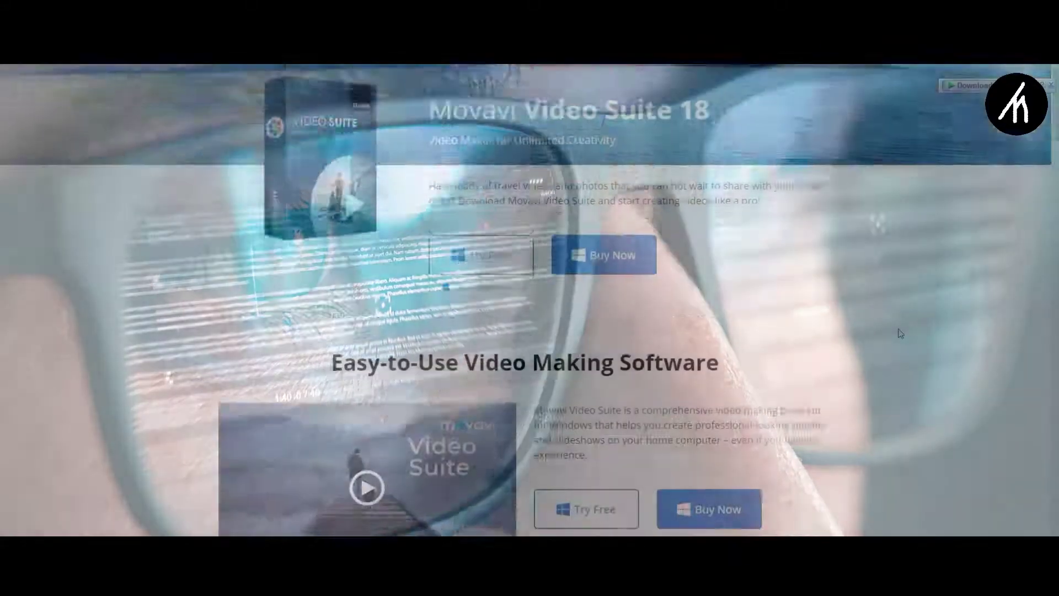
Scroll down the Movavi Video Suite 18 product page toward the purchase options
{"action": "scroll", "coordinate": [904, 326], "scroll_direction": "down", "scroll_amount": 15}
Open the Video Suite purchase page, then view the launcher's Audio, Photo, Data, Extras and User Guides sections
{"action": "scroll", "coordinate": [914, 442], "scroll_direction": "up", "scroll_amount": 20}
{"action": "left_click", "coordinate": [607, 364]}
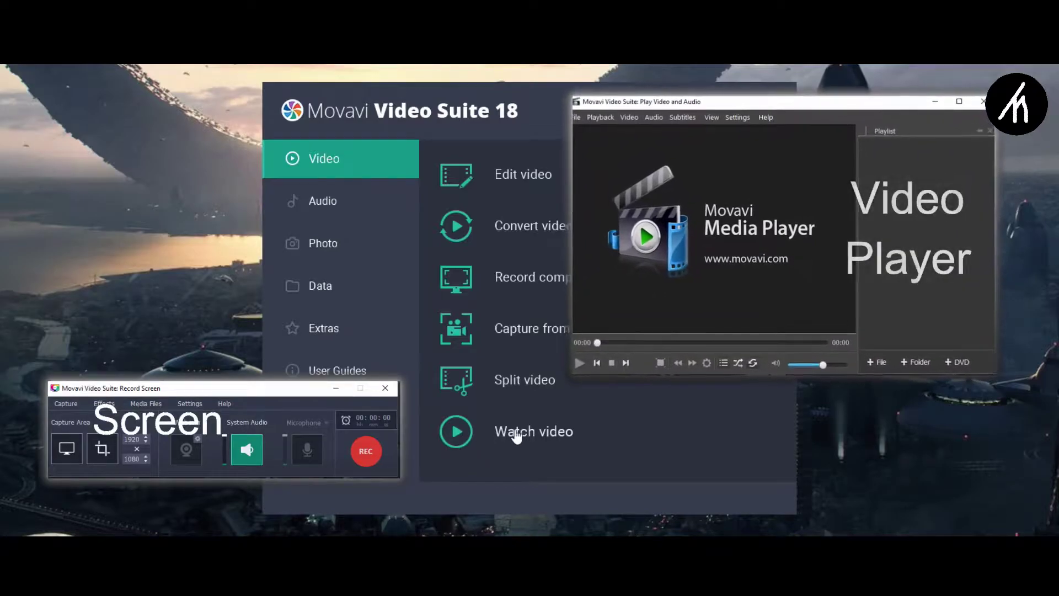
{"action": "left_click", "coordinate": [348, 203]}
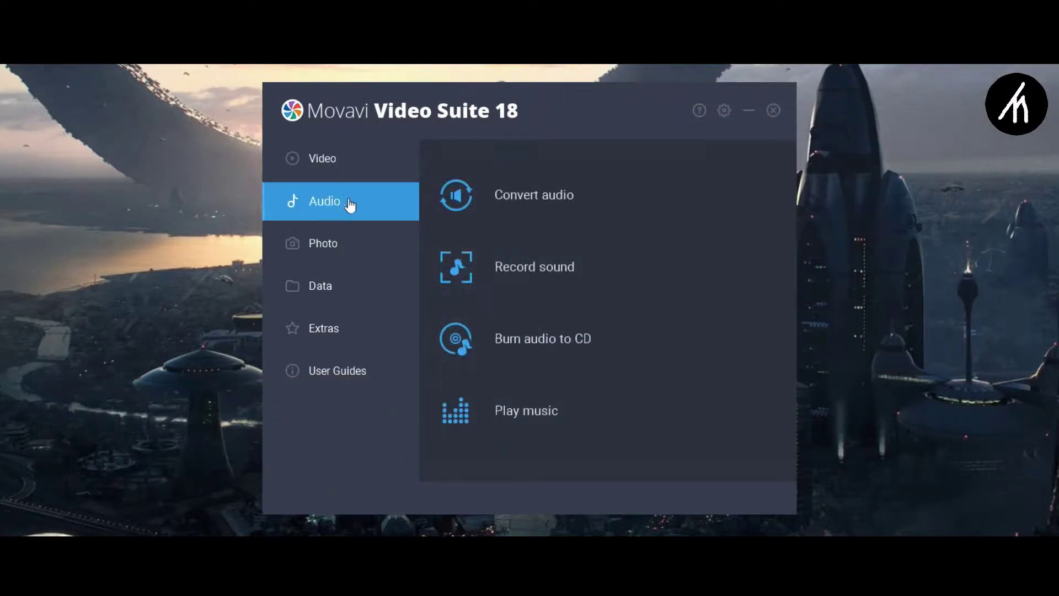
{"action": "left_click", "coordinate": [331, 252]}
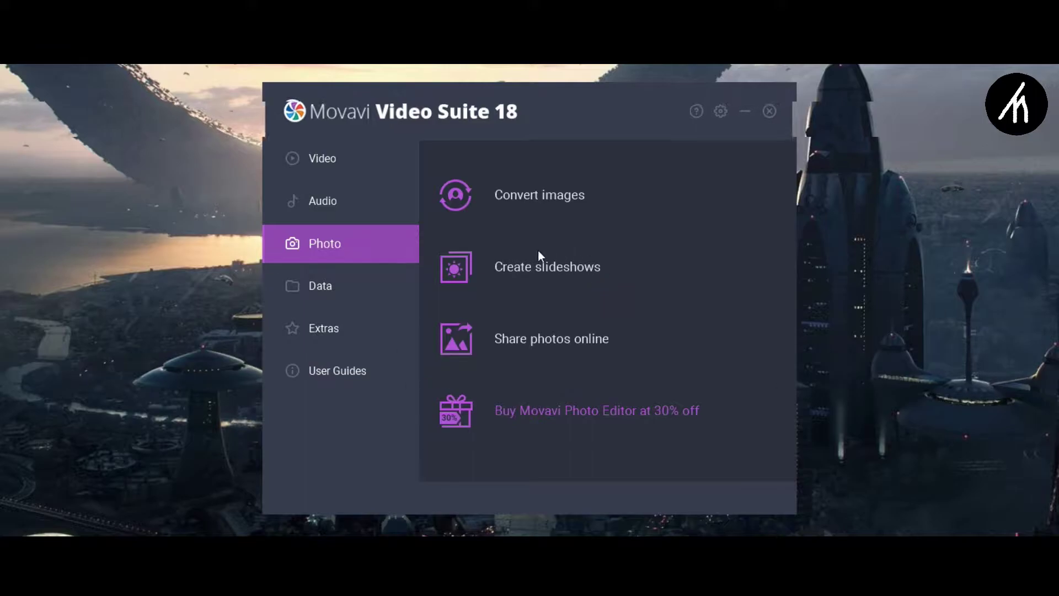
{"action": "left_click", "coordinate": [370, 296]}
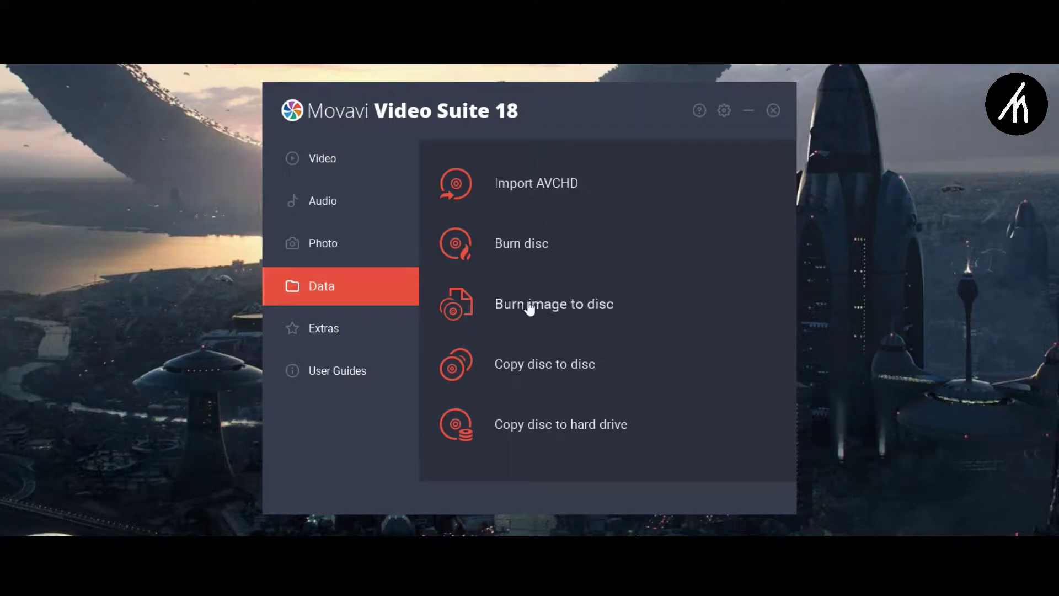
{"action": "left_click", "coordinate": [379, 343]}
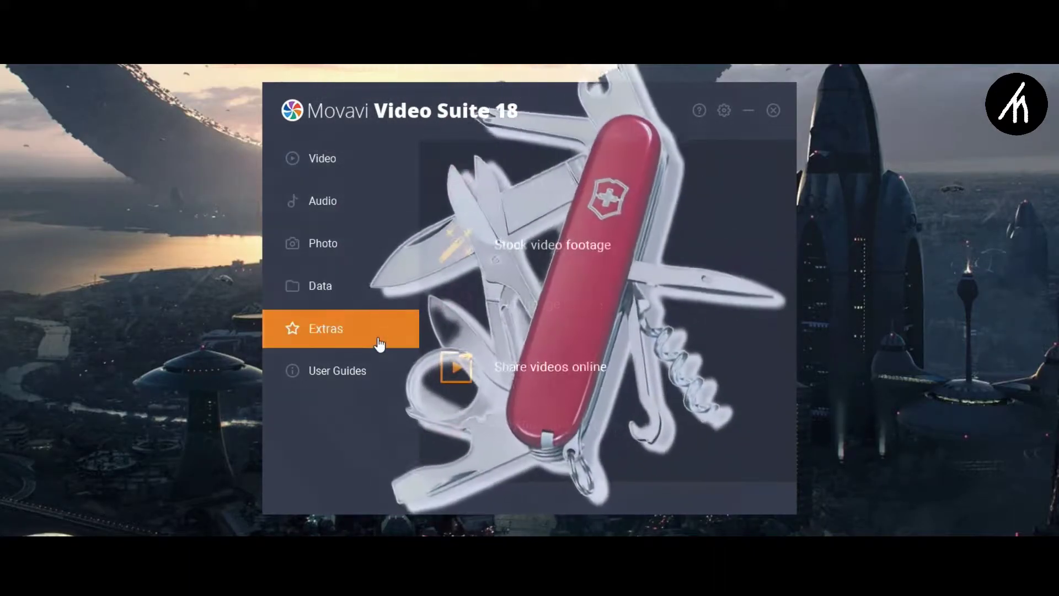
{"action": "left_click", "coordinate": [342, 376]}
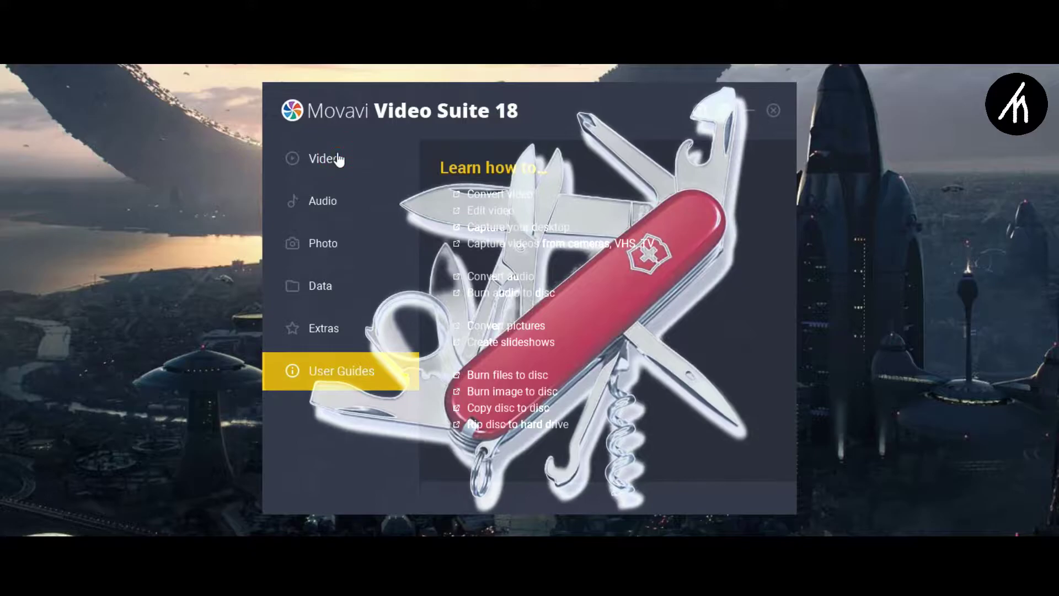
{"action": "left_click", "coordinate": [338, 159]}
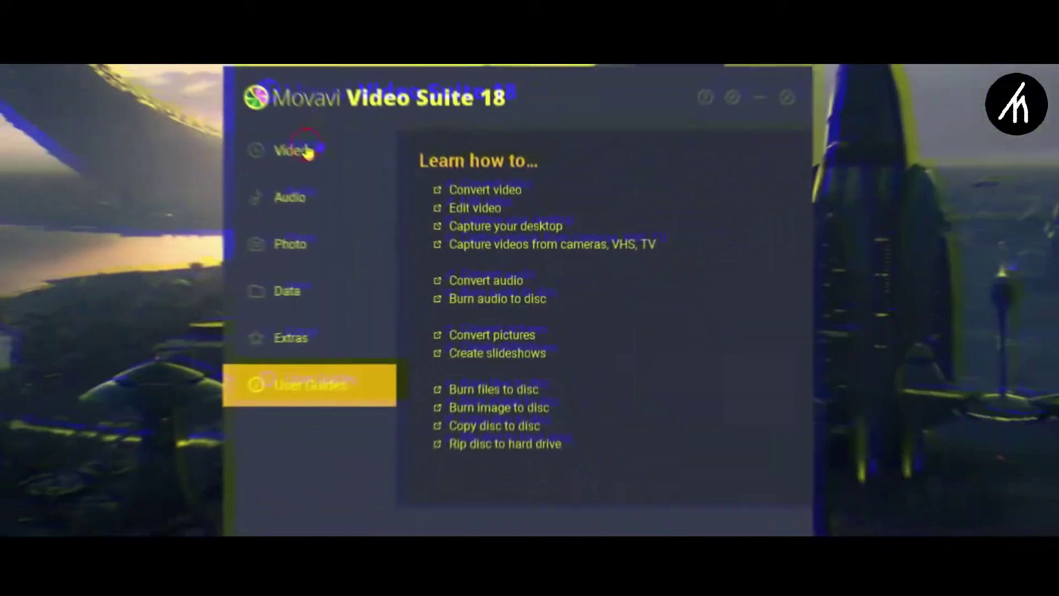
From the video tools, build a Quick Video from added media files with the Travel theme and preview it
{"action": "left_click", "coordinate": [331, 161]}
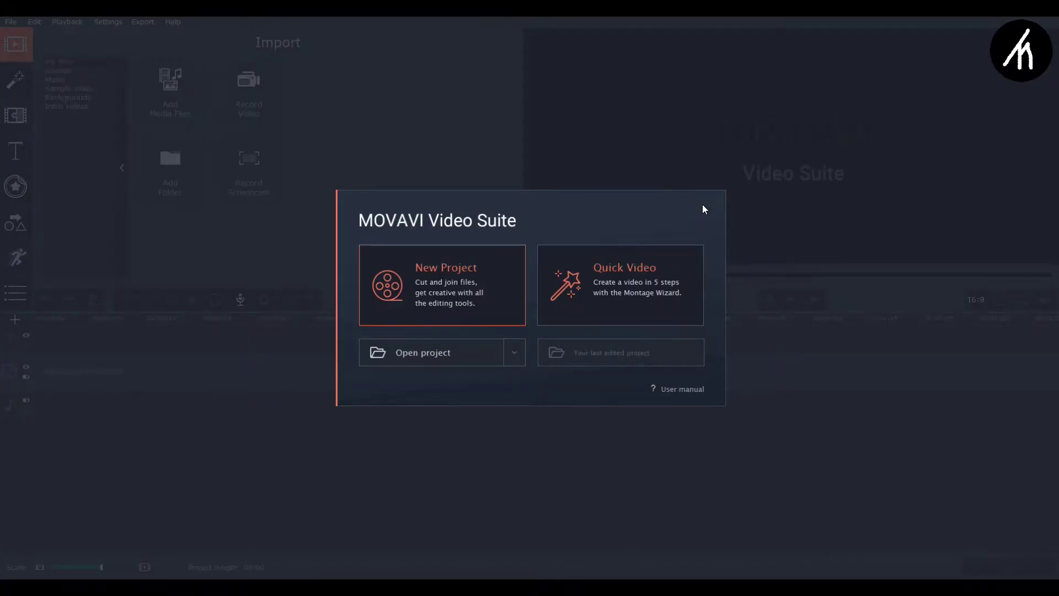
{"action": "left_click", "coordinate": [624, 300]}
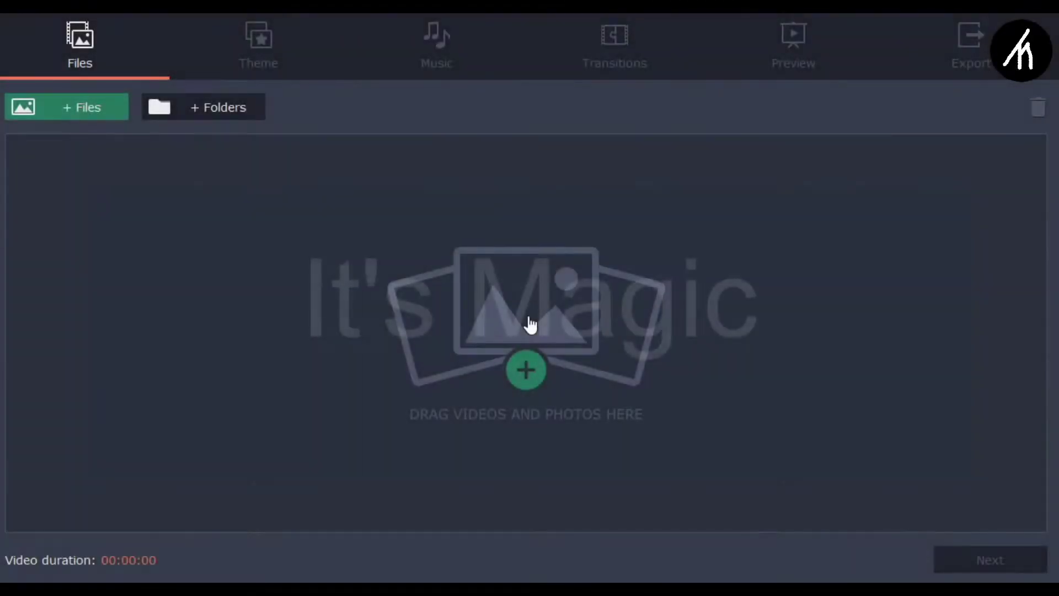
{"action": "left_click", "coordinate": [94, 102]}
{"action": "left_click", "coordinate": [971, 560]}
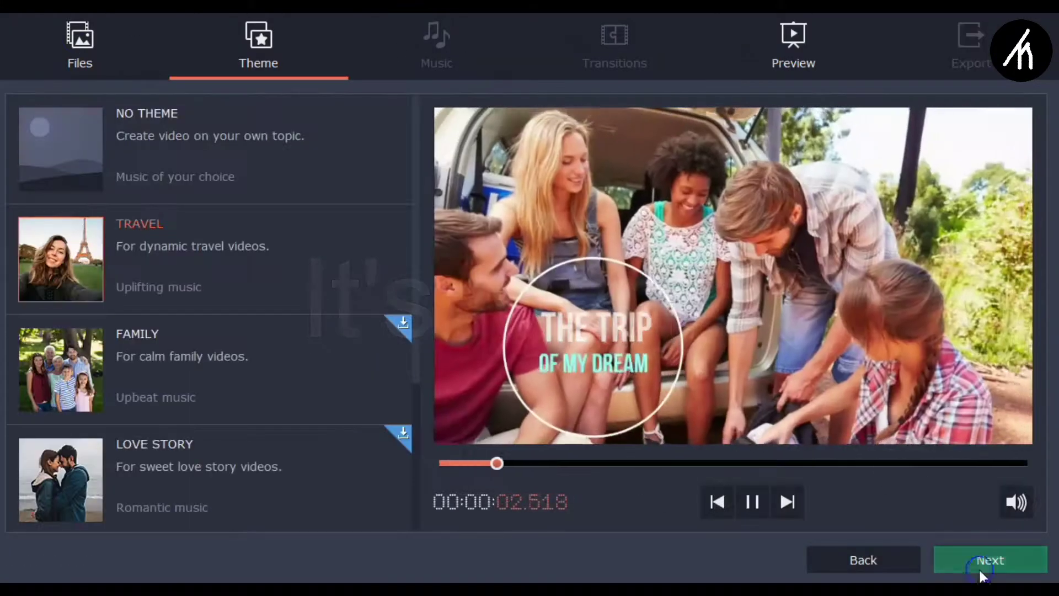
{"action": "left_click", "coordinate": [978, 568]}
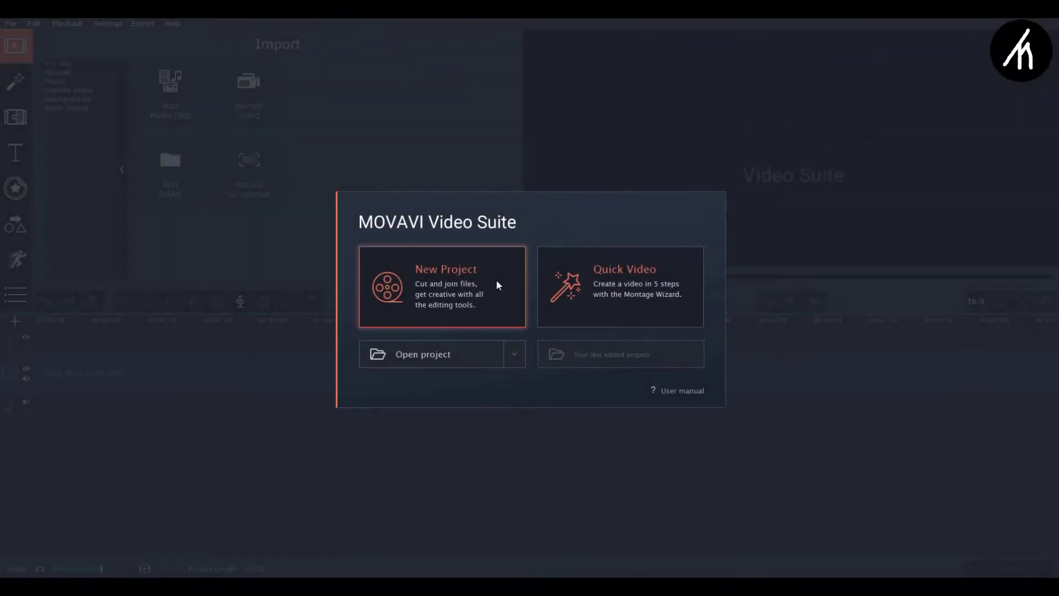
Start a new empty project and browse the built-in sounds, sample videos and all filters
{"action": "left_click", "coordinate": [498, 285]}
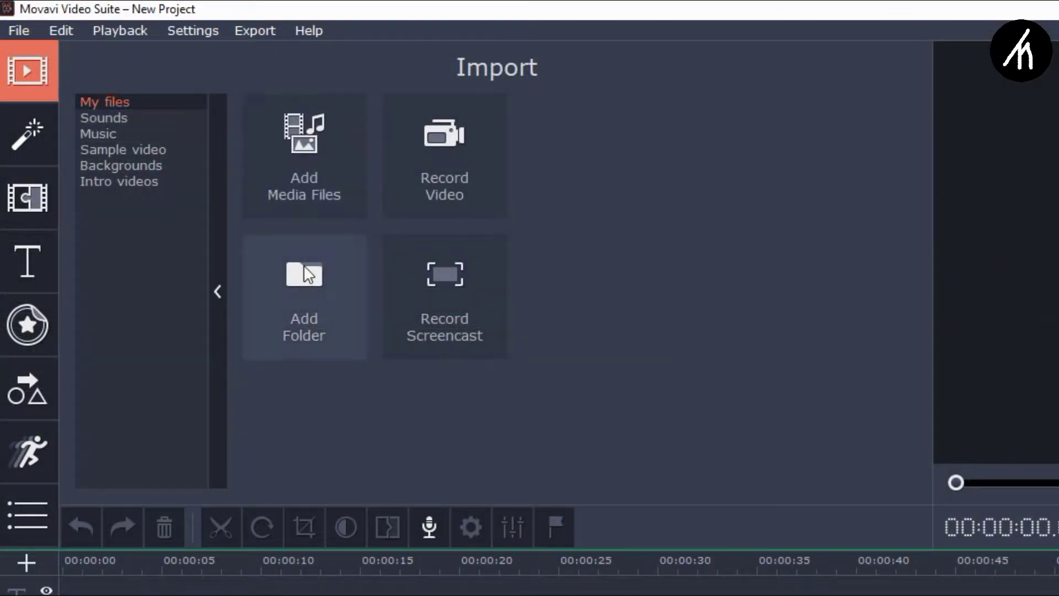
{"action": "left_click", "coordinate": [102, 118]}
{"action": "left_click", "coordinate": [95, 149]}
{"action": "left_click", "coordinate": [25, 135]}
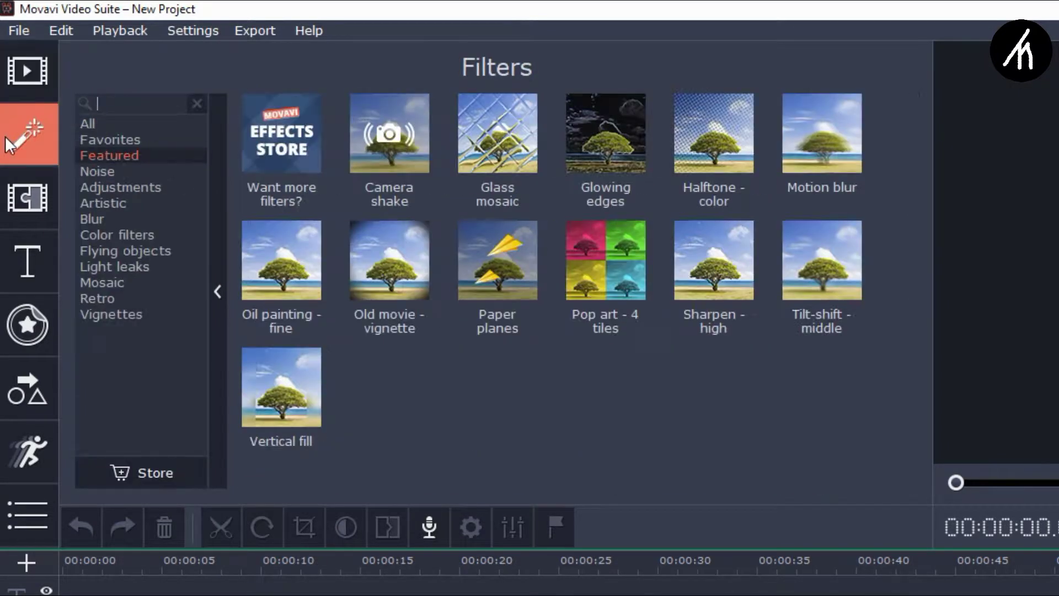
{"action": "left_click", "coordinate": [96, 120]}
{"action": "scroll", "coordinate": [487, 346], "scroll_direction": "down", "scroll_amount": 10}
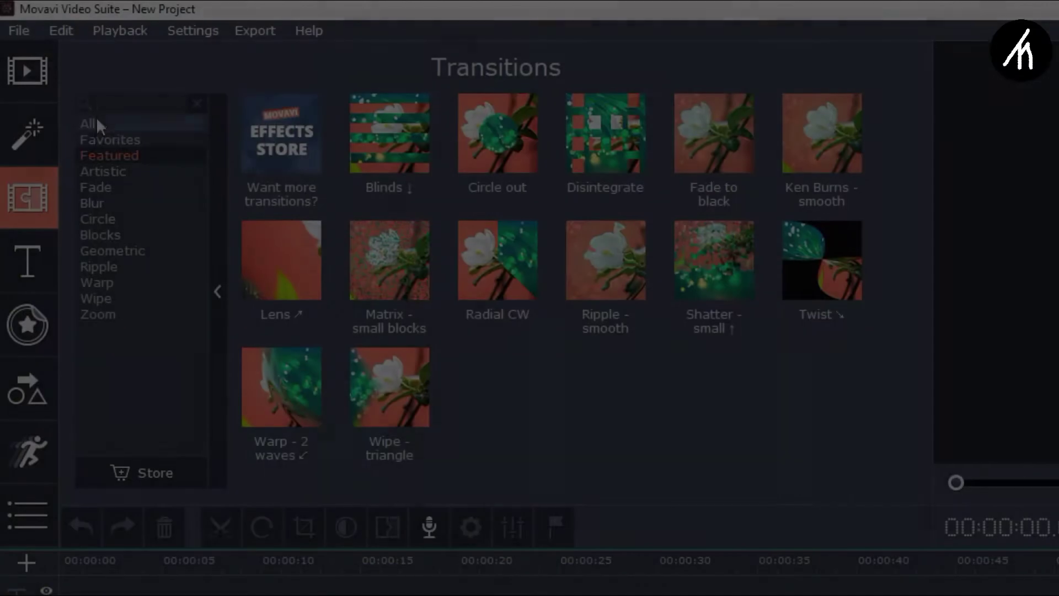
Show all transitions, preview the Flash transition, and display all title styles
{"action": "left_click", "coordinate": [96, 117]}
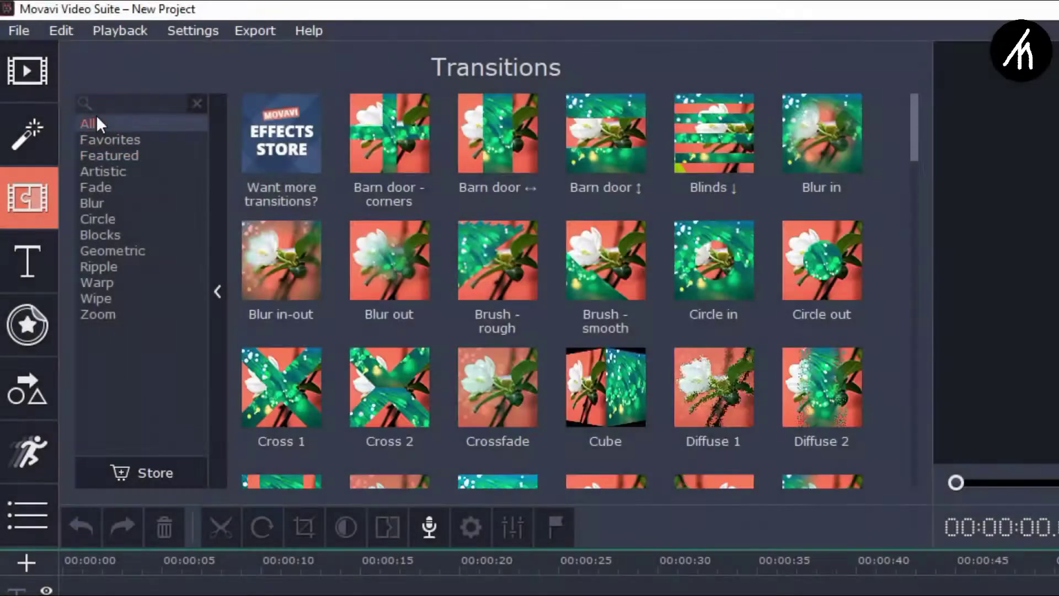
{"action": "scroll", "coordinate": [468, 351], "scroll_direction": "down", "scroll_amount": 4}
{"action": "left_click", "coordinate": [489, 251]}
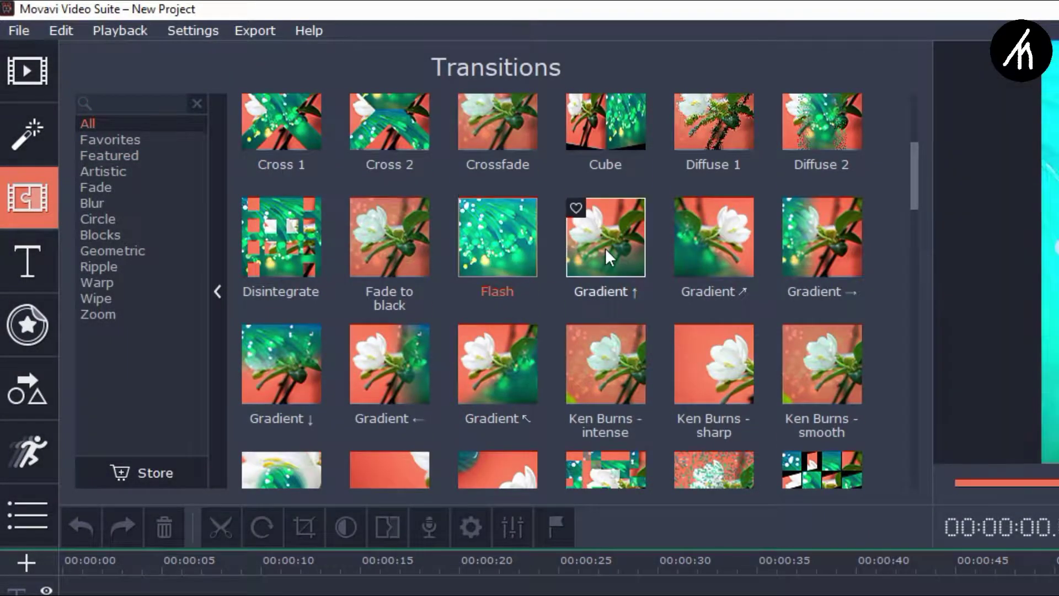
{"action": "left_click", "coordinate": [51, 264]}
{"action": "left_click", "coordinate": [96, 124]}
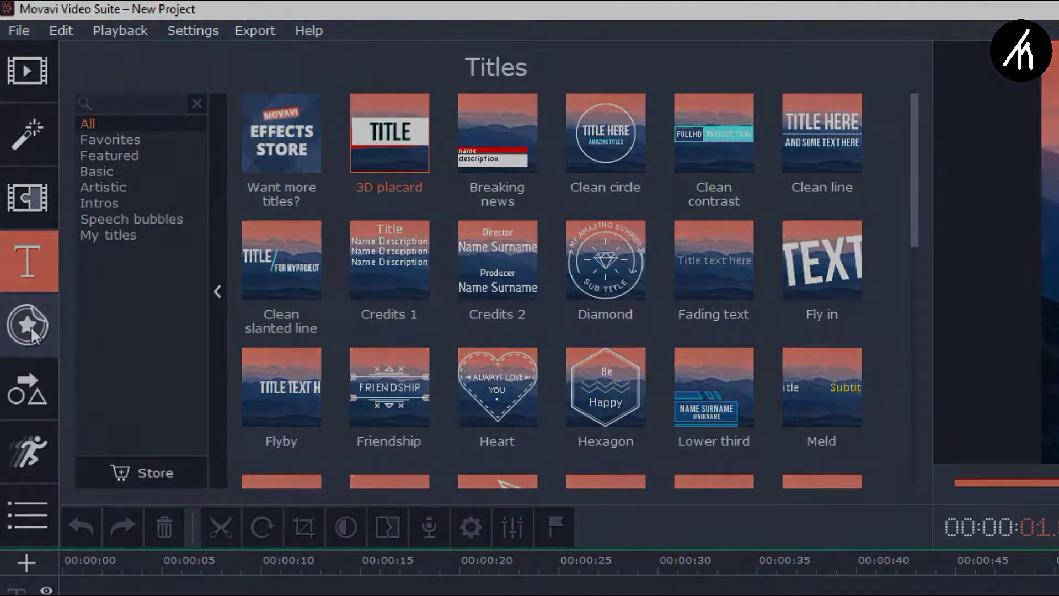
Show all stickers, then view the callouts collection
{"action": "left_click", "coordinate": [31, 326]}
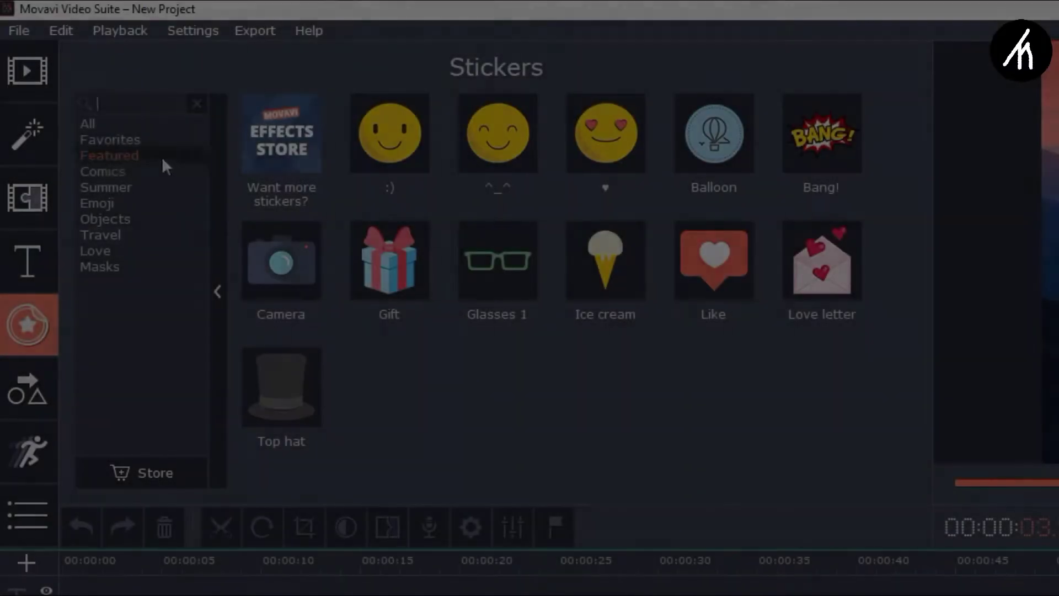
{"action": "left_click", "coordinate": [87, 125]}
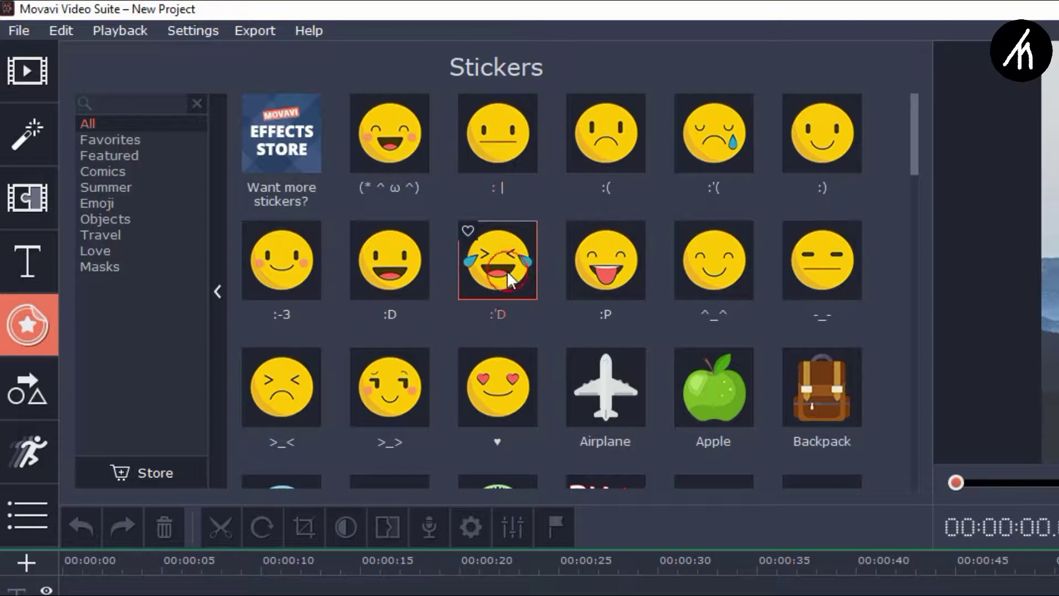
{"action": "left_click", "coordinate": [35, 381]}
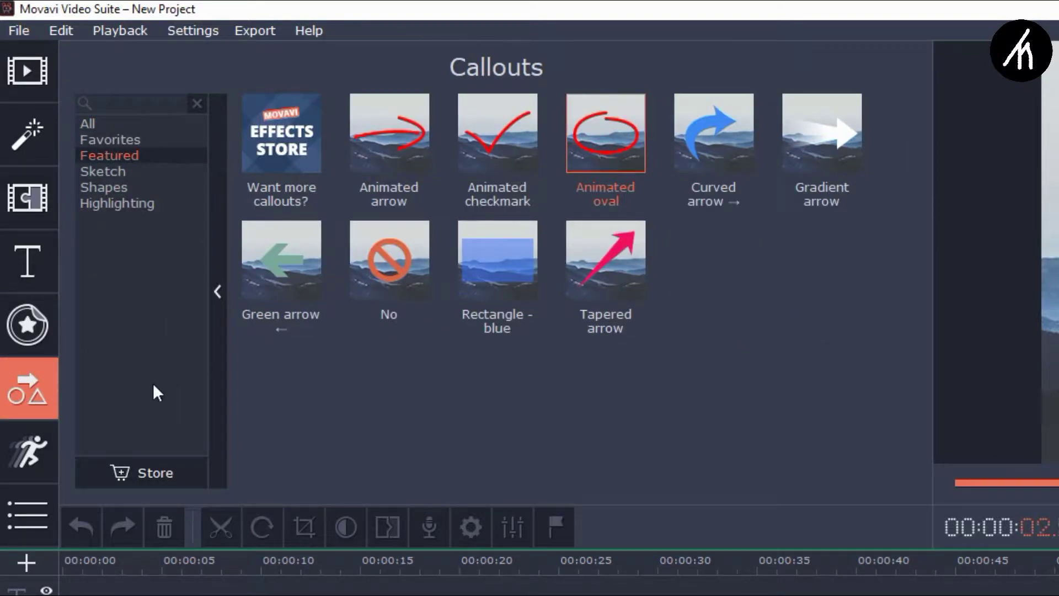
{"action": "left_click", "coordinate": [56, 443]}
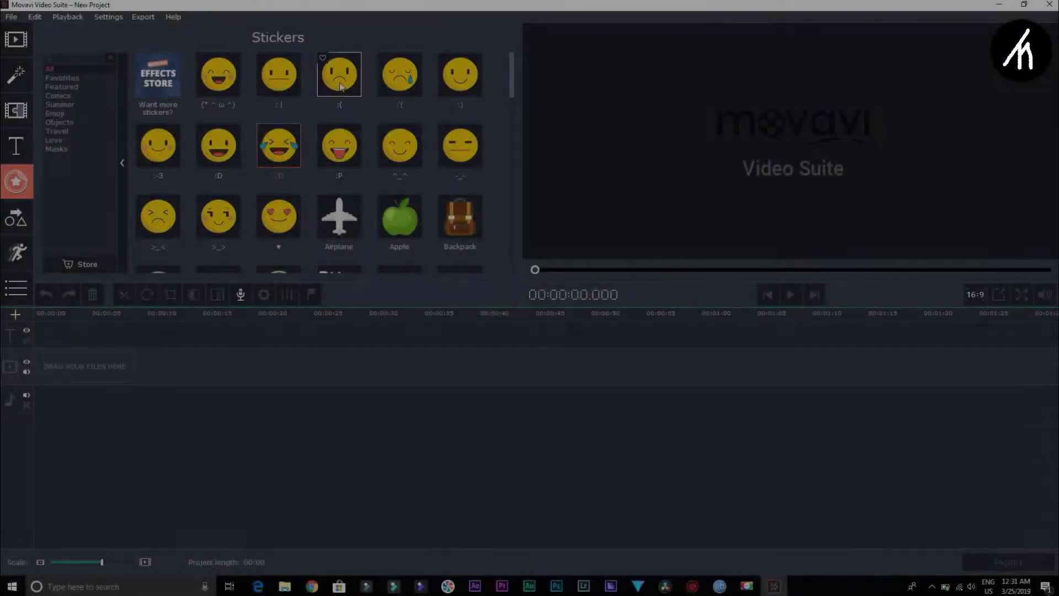
Place the sad-face sticker on the timeline and add animation with a first keyframe
{"action": "left_click_drag", "start_coordinate": [339, 74], "coordinate": [95, 403]}
{"action": "left_click_drag", "start_coordinate": [62, 358], "coordinate": [63, 358]}
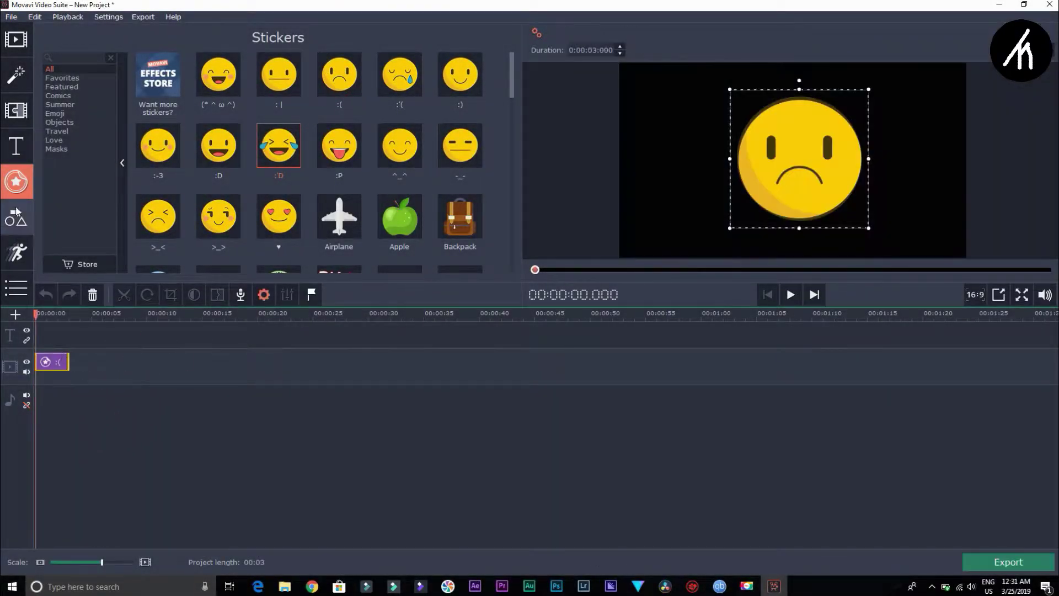
{"action": "left_click", "coordinate": [16, 252]}
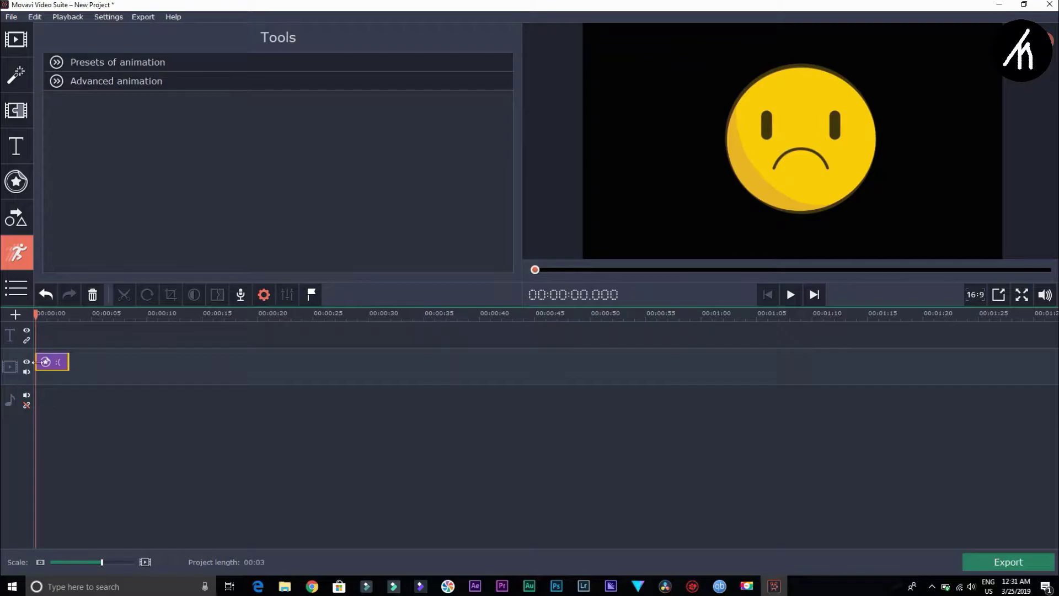
{"action": "left_click", "coordinate": [57, 82]}
{"action": "left_click", "coordinate": [127, 138]}
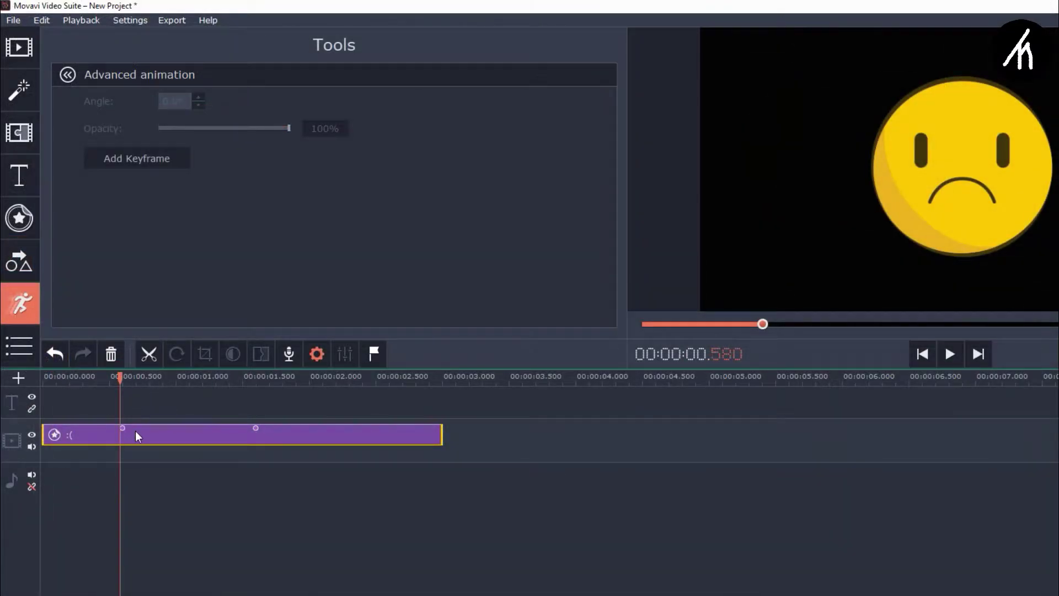
{"action": "left_click", "coordinate": [167, 168]}
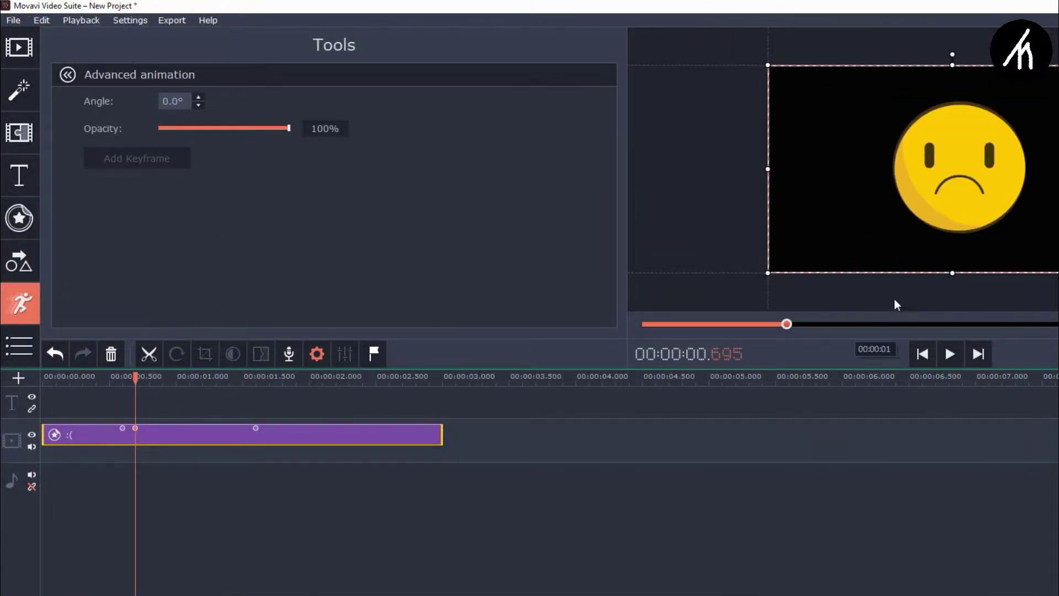
Animate the emoji across the frame with keyframes at 0.840 and 1.155 seconds
{"action": "left_click_drag", "start_coordinate": [991, 188], "coordinate": [1027, 166]}
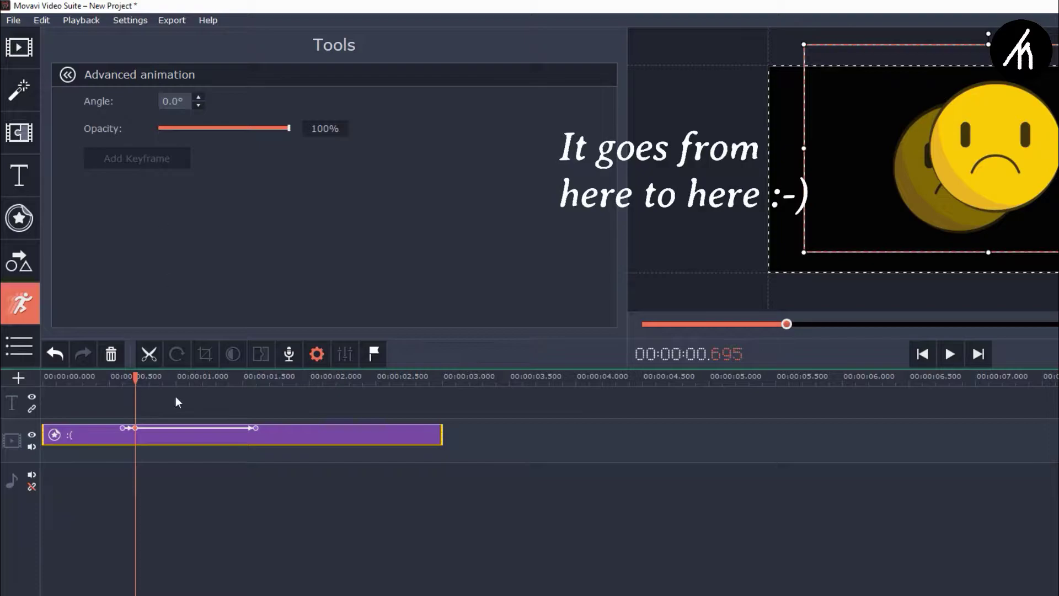
{"action": "left_click", "coordinate": [155, 386]}
{"action": "left_click", "coordinate": [145, 158]}
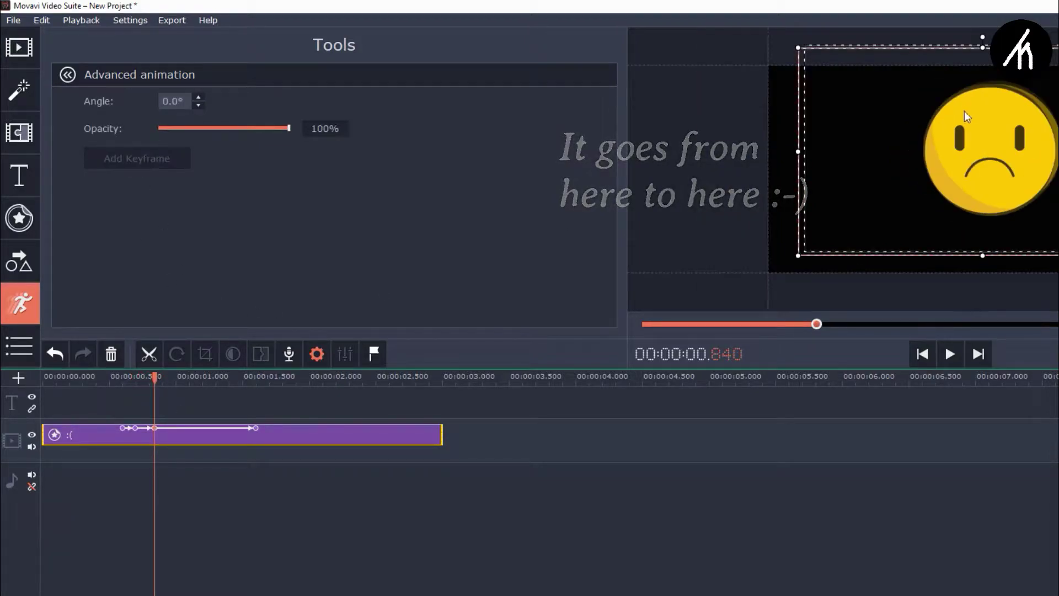
{"action": "left_click_drag", "start_coordinate": [966, 116], "coordinate": [870, 185]}
{"action": "left_click", "coordinate": [196, 378]}
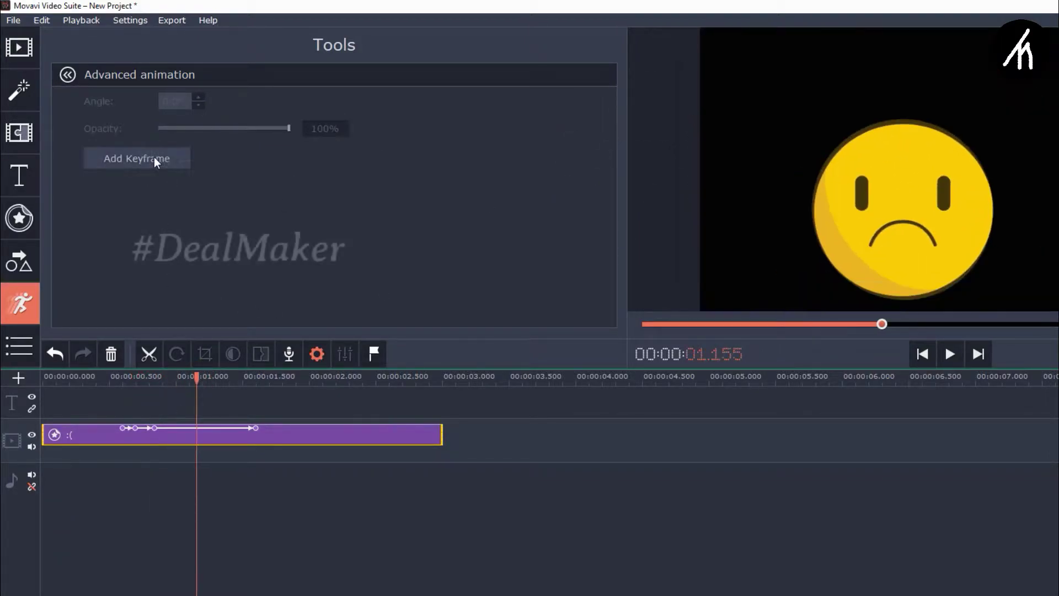
{"action": "left_click", "coordinate": [152, 158]}
Play back the sticker animation from the start
{"action": "key", "text": "Home"}
{"action": "key", "text": "space"}
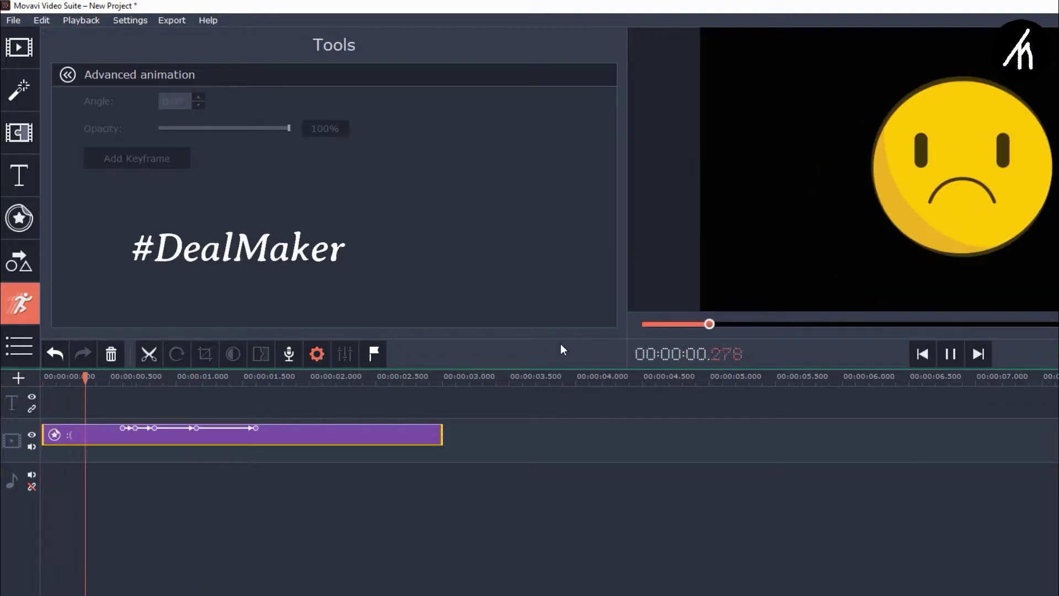
{"action": "key", "text": "space"}
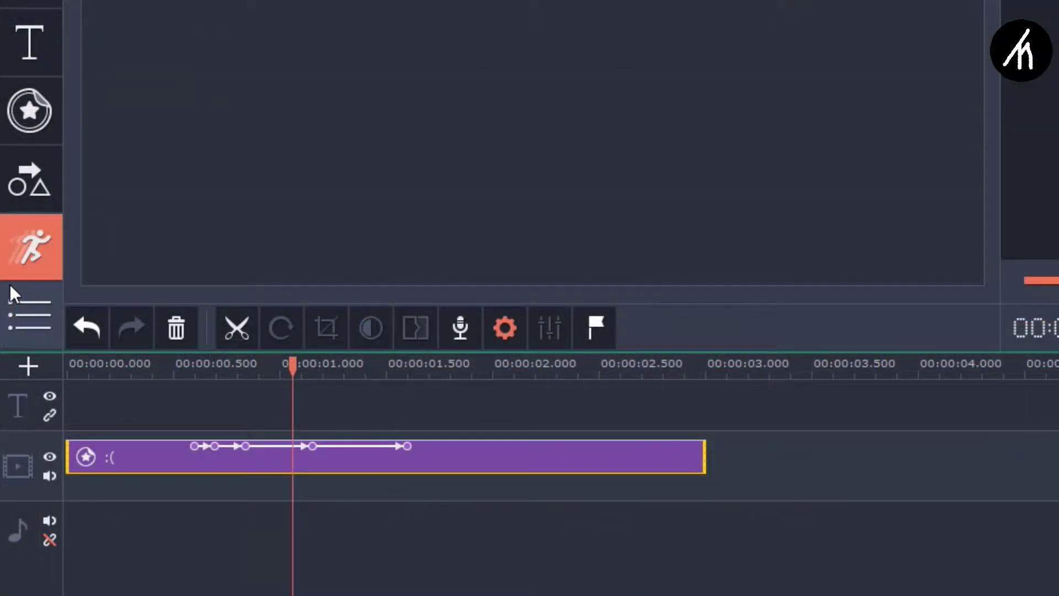
{"action": "left_click", "coordinate": [27, 330]}
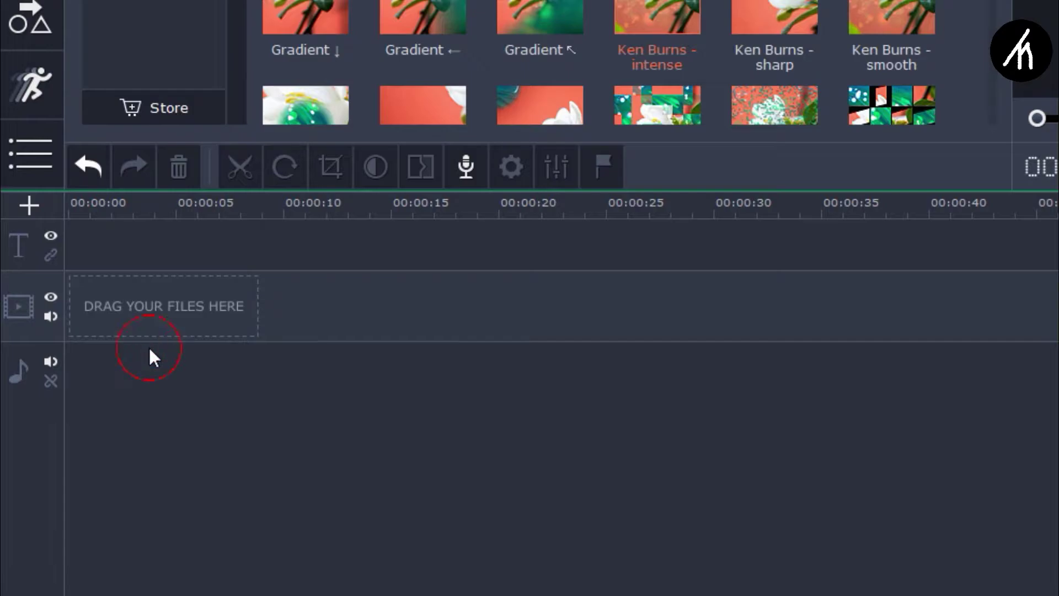
Add a new video track and a second audio track to the timeline
{"action": "left_click", "coordinate": [36, 203]}
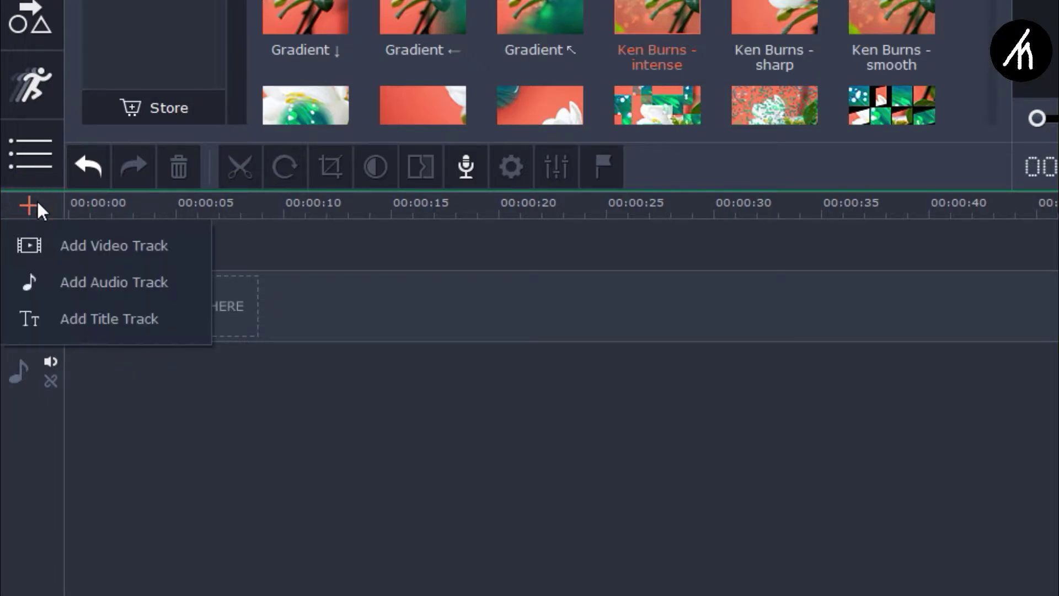
{"action": "left_click", "coordinate": [101, 258]}
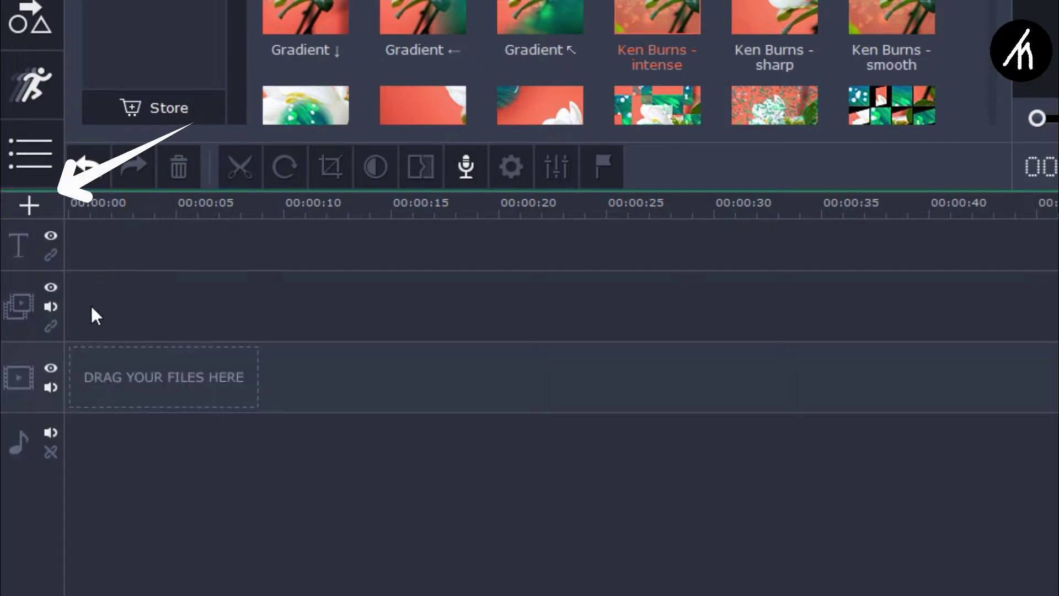
{"action": "left_click", "coordinate": [32, 204]}
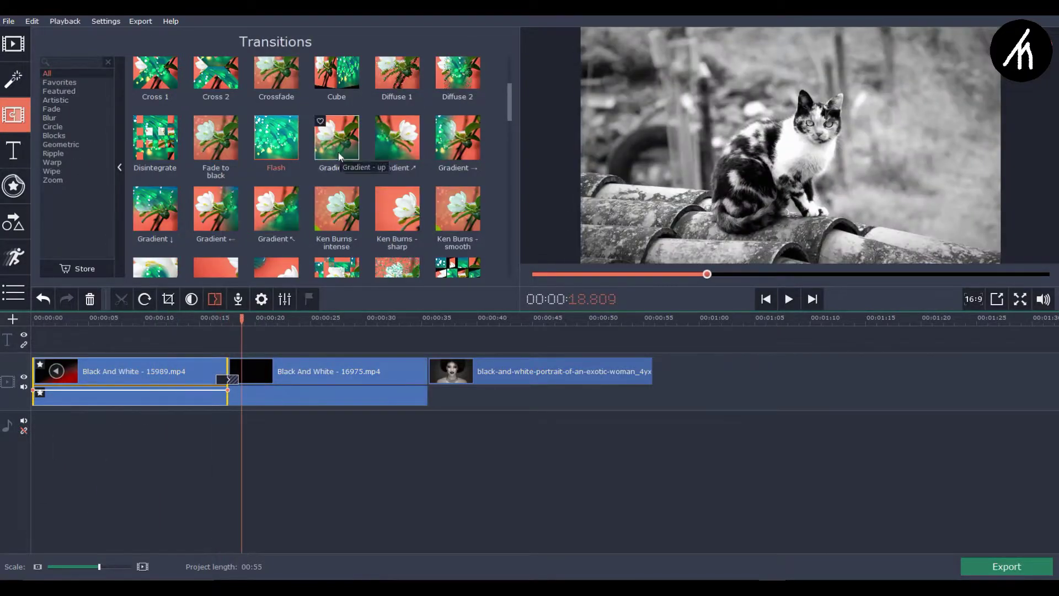
Place the Gradient ↑ transition between the first two clips and select it
{"action": "left_click_drag", "start_coordinate": [339, 157], "coordinate": [228, 389]}
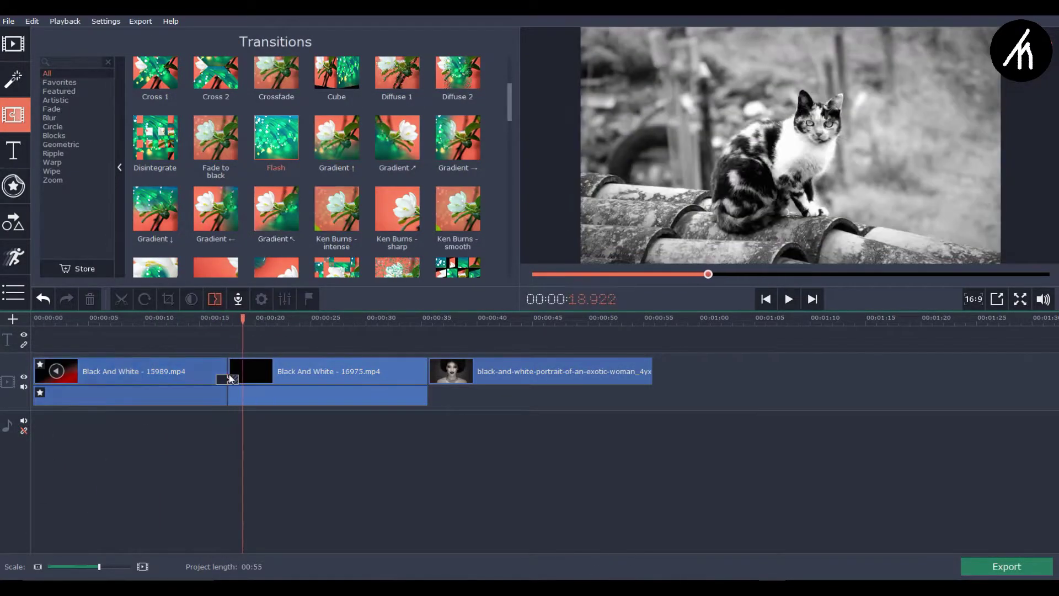
{"action": "left_click", "coordinate": [233, 379]}
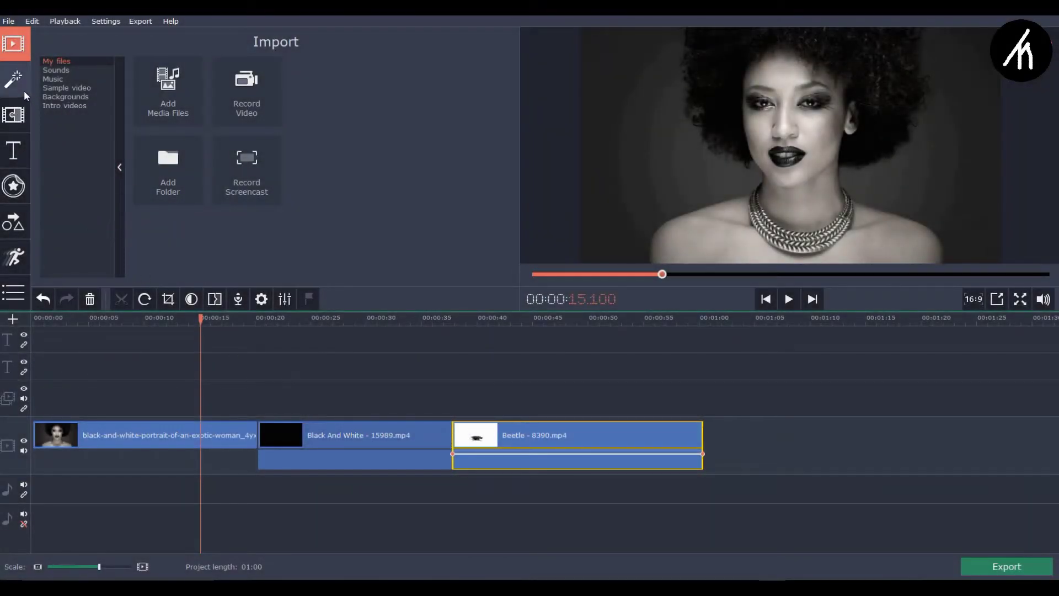
Browse the Filters, Transitions, Titles and Stickers libraries, ending on stickers from all categories
{"action": "left_click", "coordinate": [20, 90]}
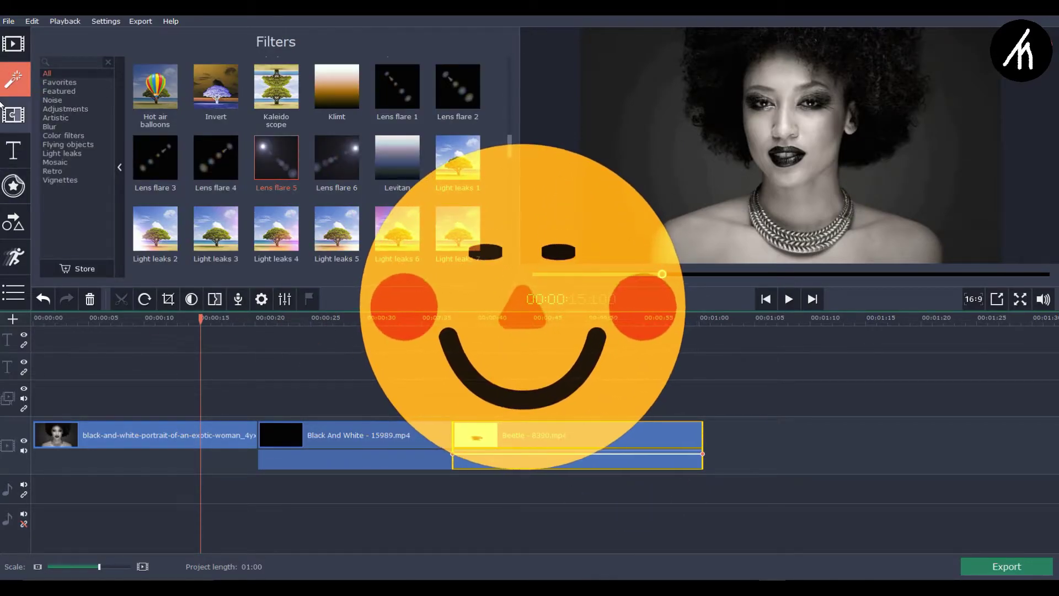
{"action": "left_click", "coordinate": [19, 115]}
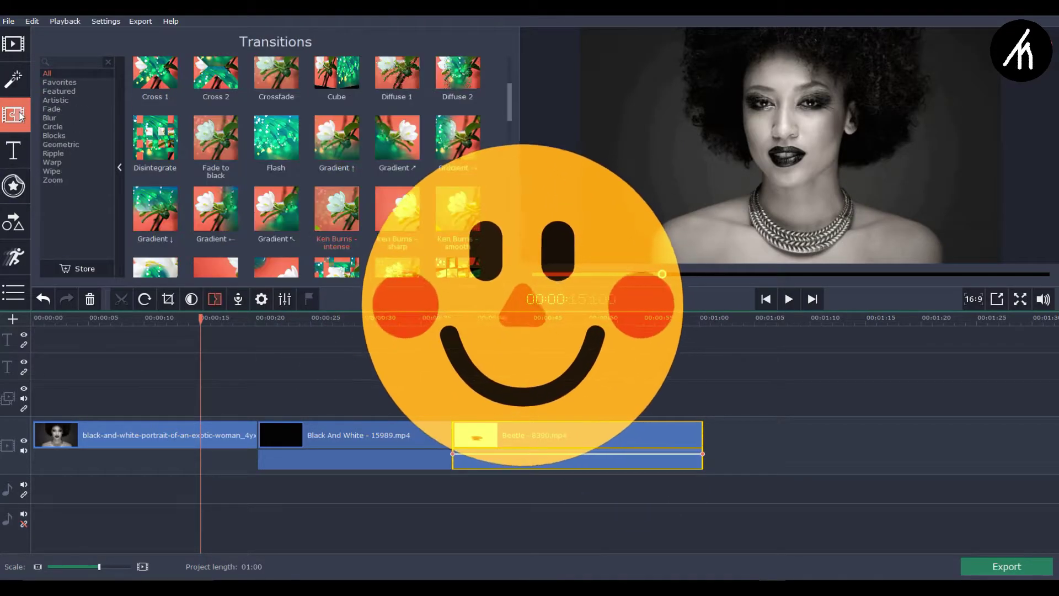
{"action": "left_click", "coordinate": [15, 186]}
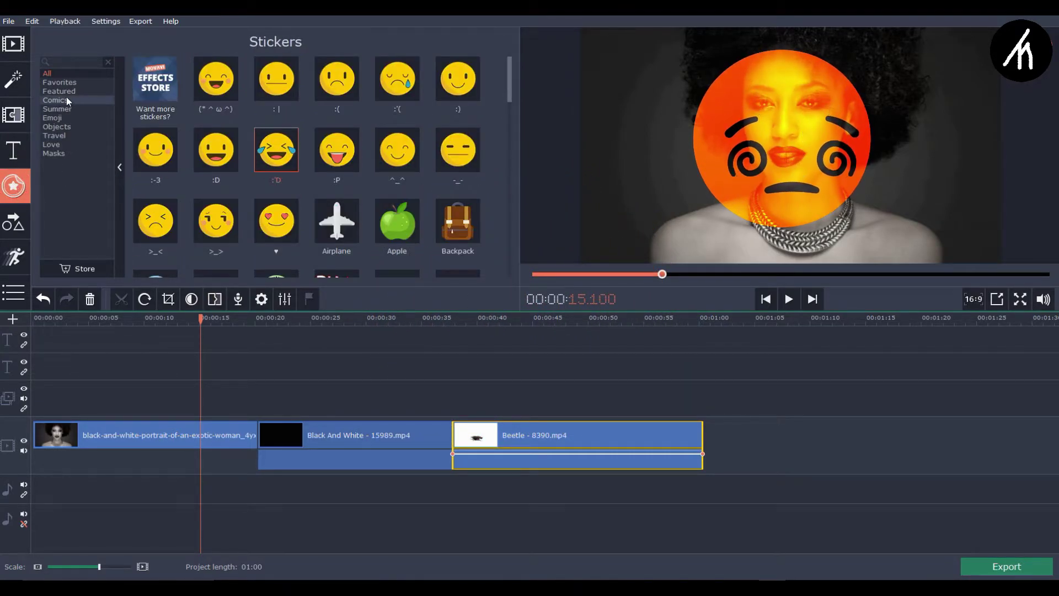
{"action": "left_click", "coordinate": [8, 151]}
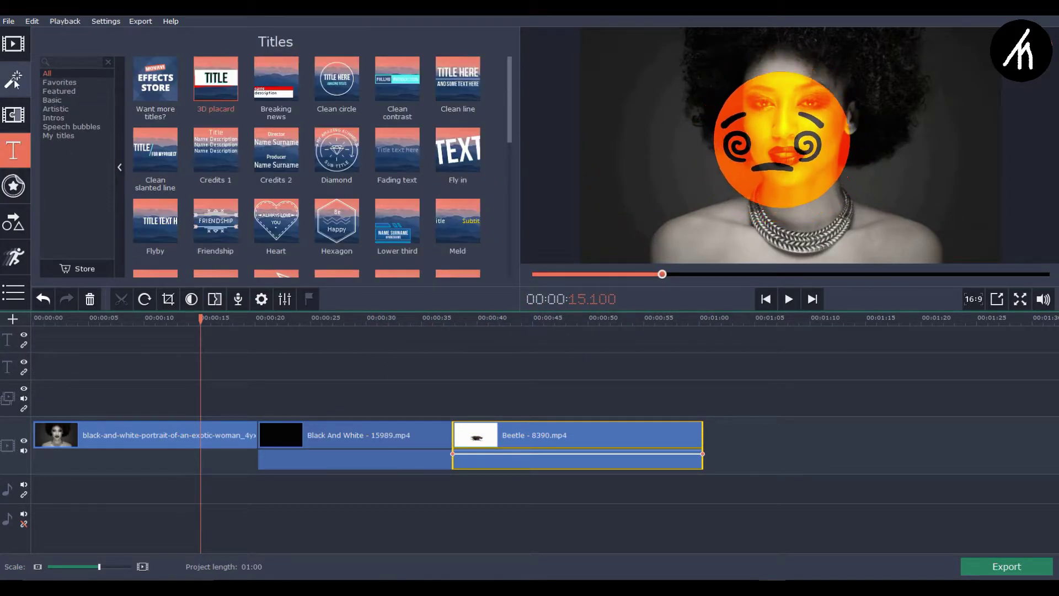
{"action": "left_click", "coordinate": [14, 187]}
{"action": "left_click", "coordinate": [51, 144]}
{"action": "left_click", "coordinate": [48, 73]}
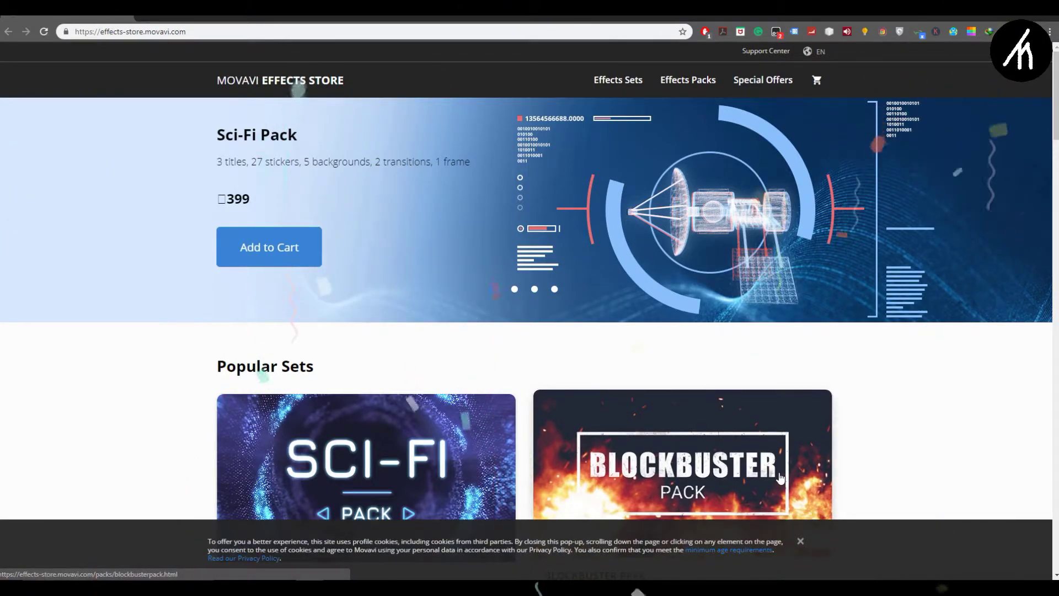
Dismiss the Effects Store cookie notice and scroll through the effect sets
{"action": "scroll", "coordinate": [927, 403], "scroll_direction": "down", "scroll_amount": 2}
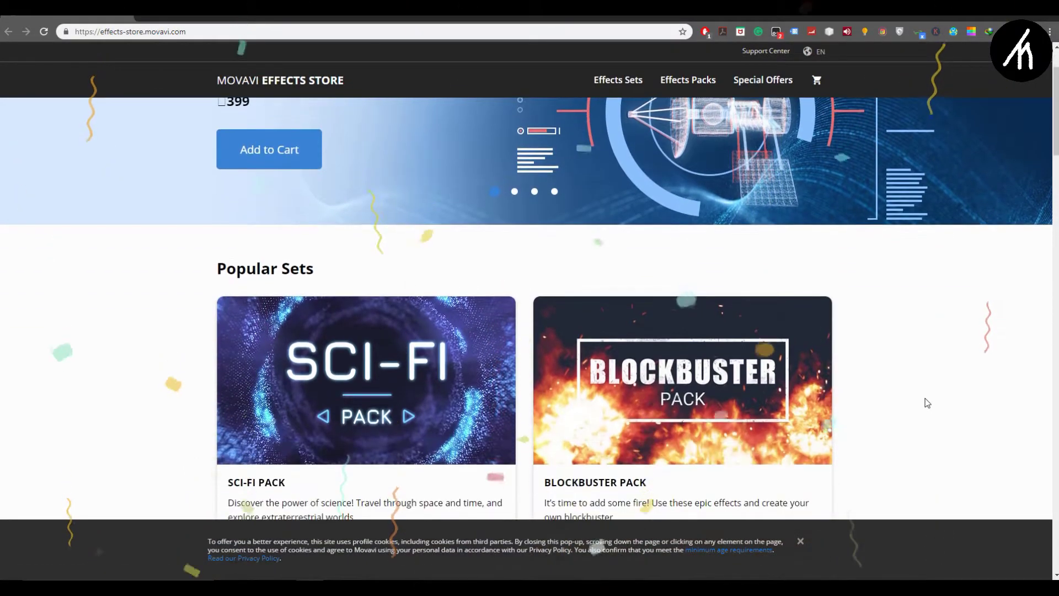
{"action": "left_click", "coordinate": [800, 544]}
{"action": "scroll", "coordinate": [893, 421], "scroll_direction": "down", "scroll_amount": 13}
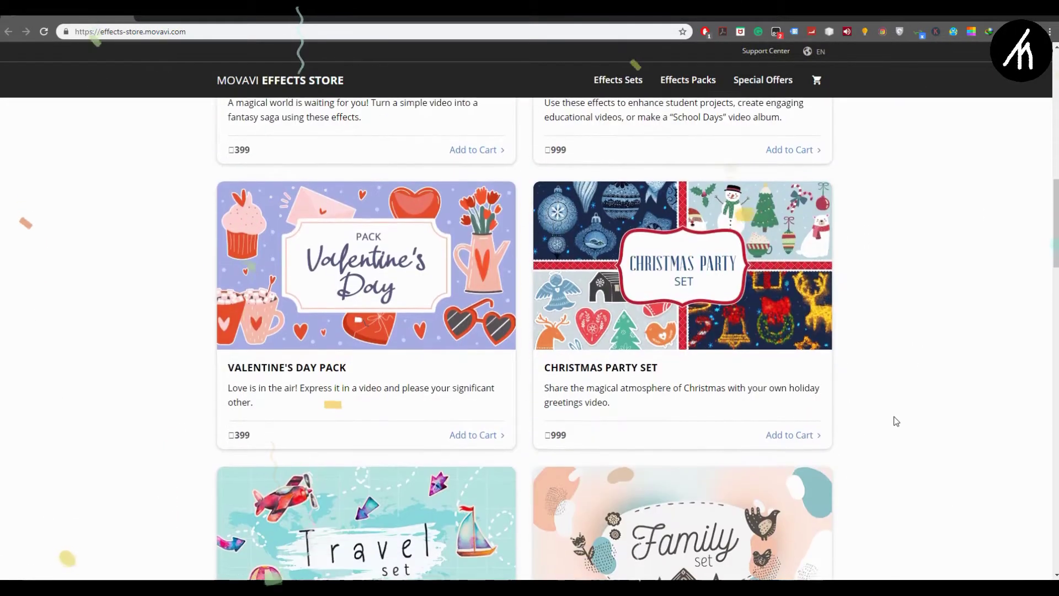
{"action": "scroll", "coordinate": [896, 421], "scroll_direction": "down", "scroll_amount": 9}
{"action": "scroll", "coordinate": [896, 421], "scroll_direction": "up", "scroll_amount": 9}
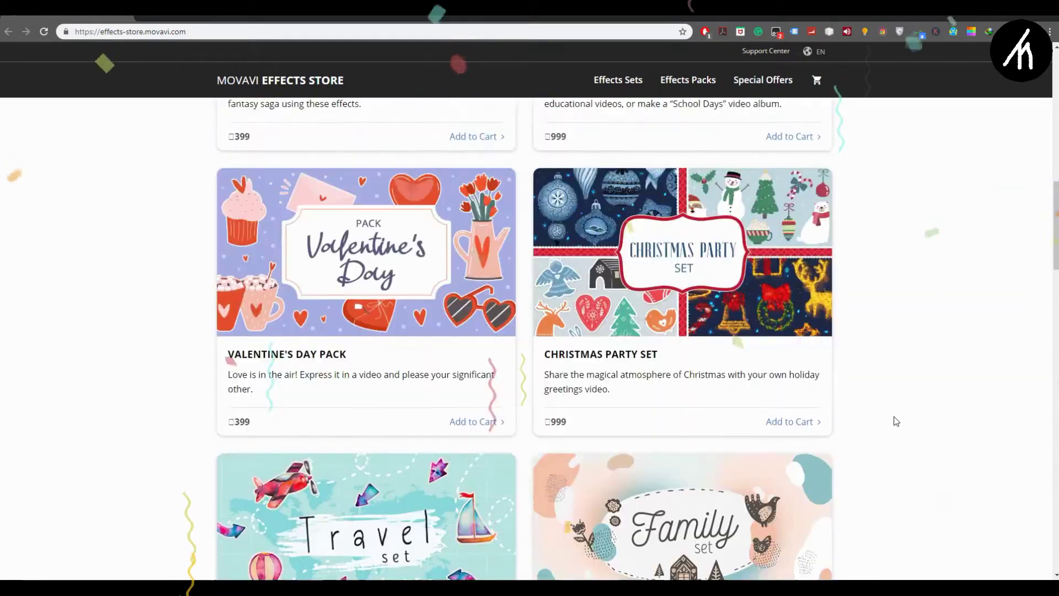
{"action": "scroll", "coordinate": [894, 421], "scroll_direction": "up", "scroll_amount": 12}
Open the Sci-Fi Pack details page, then view the full list of effect sets
{"action": "left_click", "coordinate": [331, 337]}
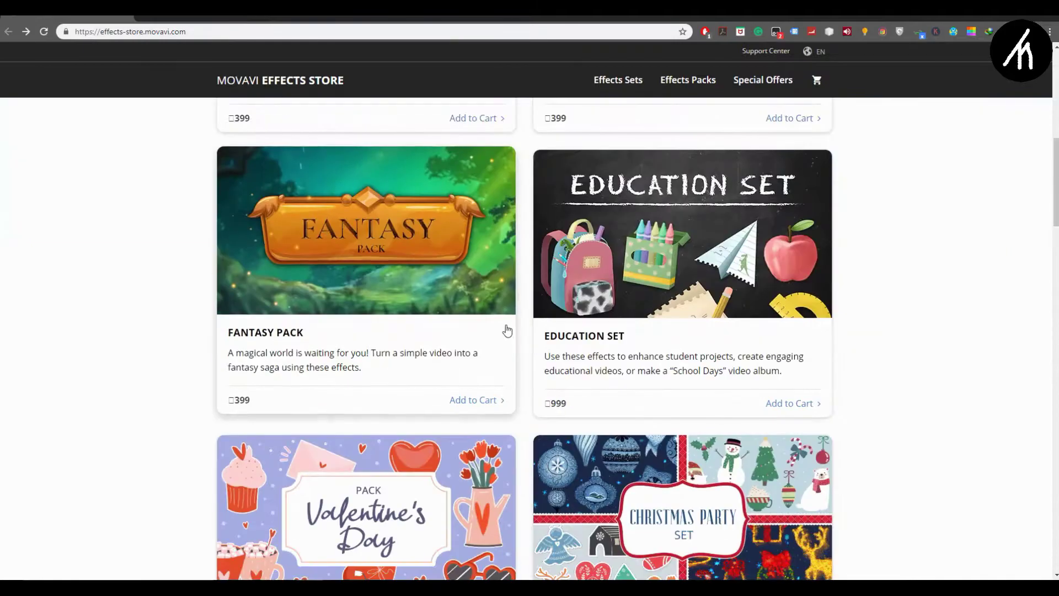
{"action": "scroll", "coordinate": [506, 330], "scroll_direction": "down", "scroll_amount": 10}
{"action": "scroll", "coordinate": [659, 390], "scroll_direction": "up", "scroll_amount": 2}
{"action": "left_click", "coordinate": [539, 326]}
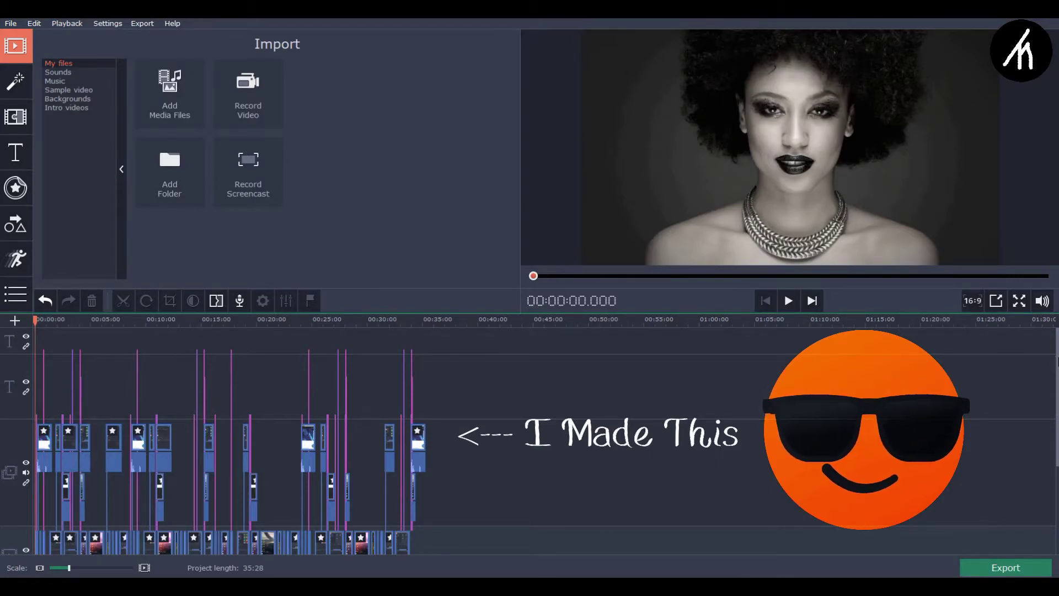
Scroll through all the project's timeline tracks and move the playhead to the project end
{"action": "scroll", "coordinate": [530, 442], "scroll_direction": "down", "scroll_amount": 5}
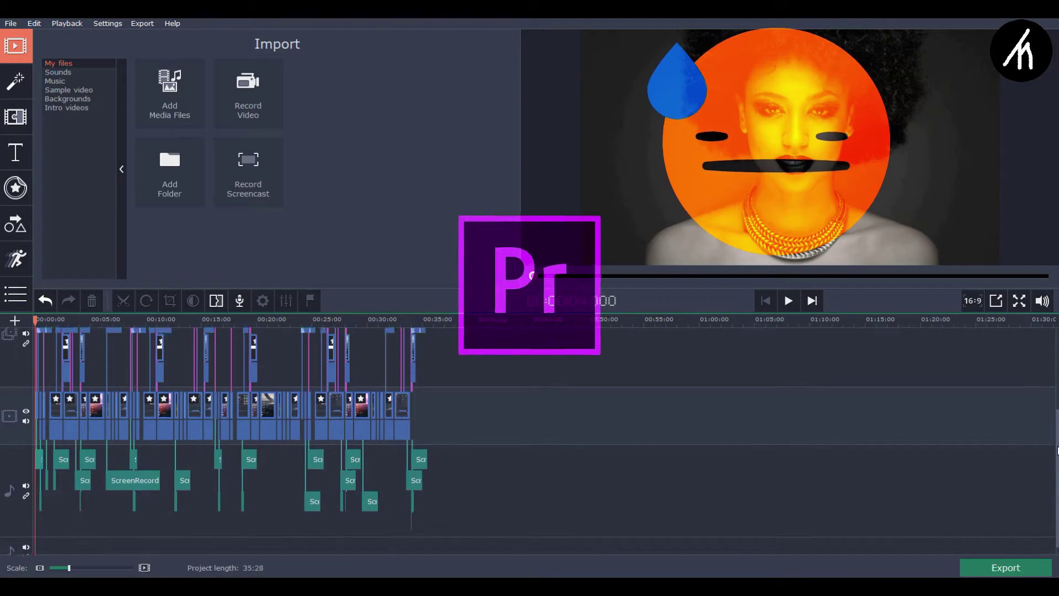
{"action": "scroll", "coordinate": [1057, 451], "scroll_direction": "down", "scroll_amount": 1}
{"action": "scroll", "coordinate": [1057, 469], "scroll_direction": "up", "scroll_amount": 6}
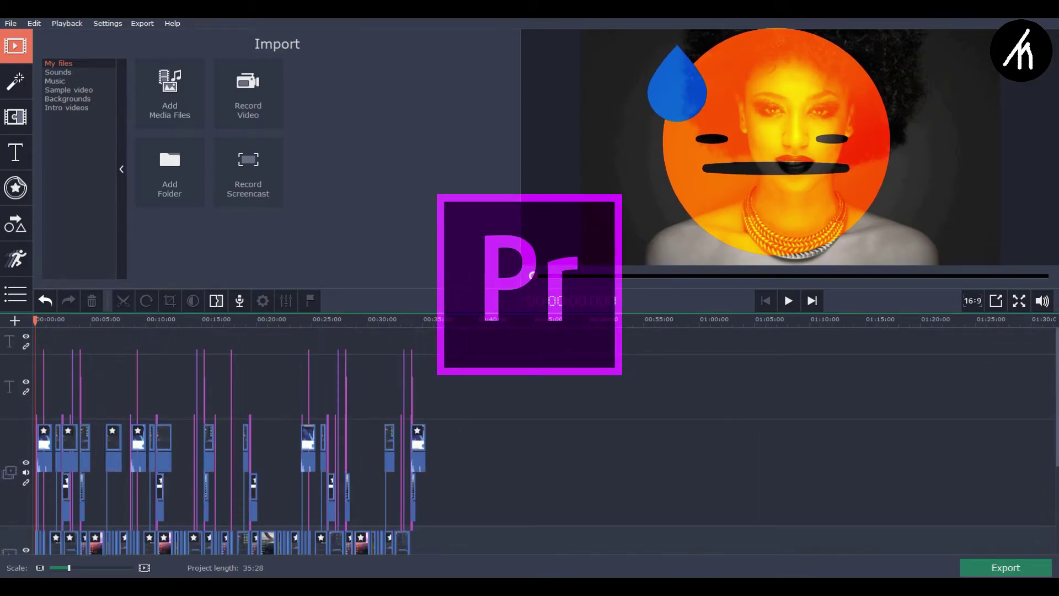
{"action": "scroll", "coordinate": [1045, 359], "scroll_direction": "down", "scroll_amount": 3}
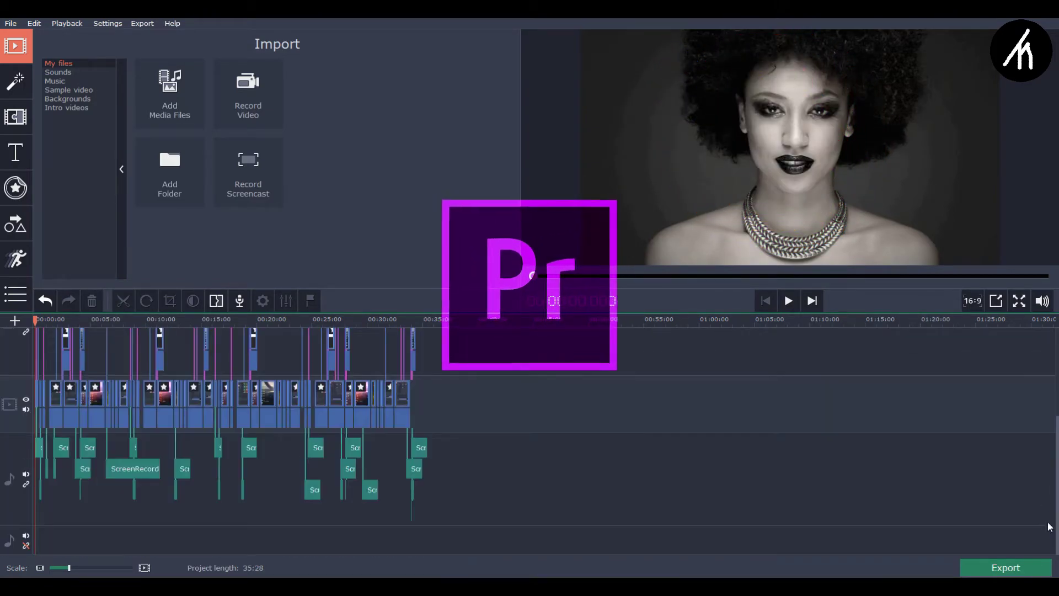
{"action": "scroll", "coordinate": [1048, 441], "scroll_direction": "down", "scroll_amount": 3}
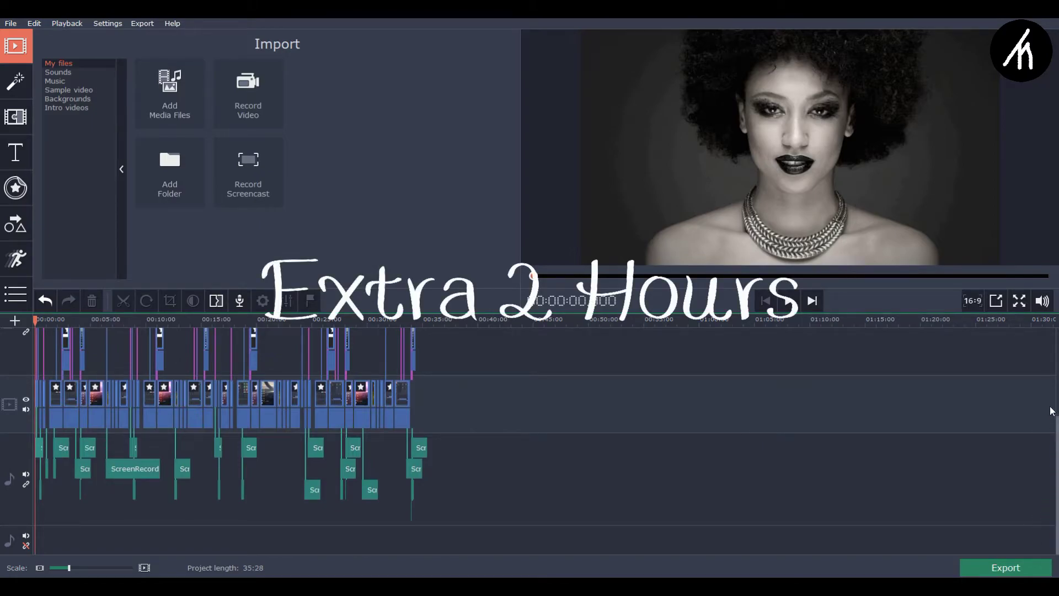
{"action": "scroll", "coordinate": [1056, 431], "scroll_direction": "up", "scroll_amount": 6}
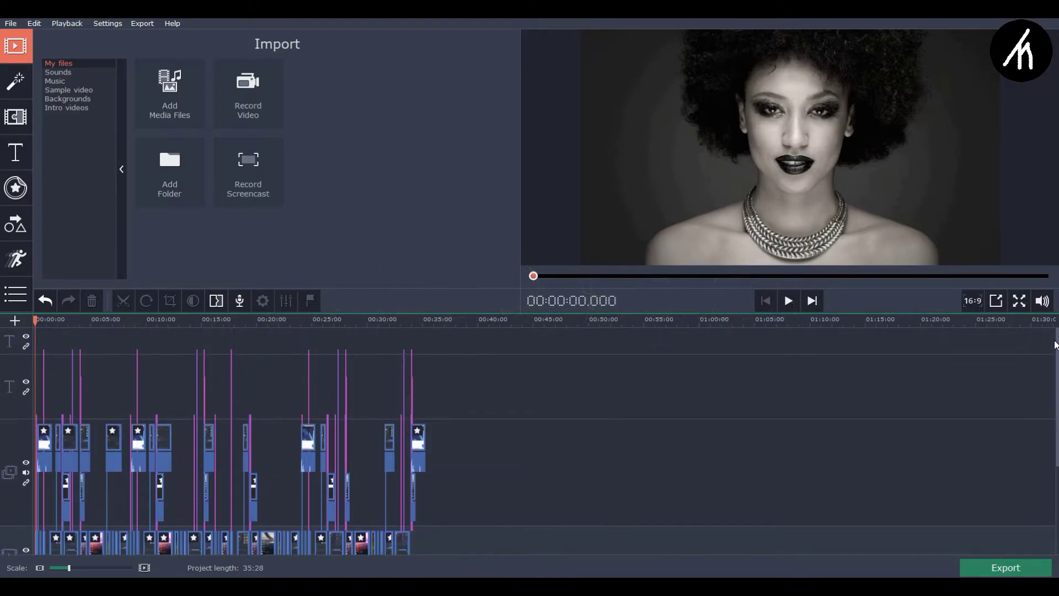
{"action": "left_click", "coordinate": [428, 319]}
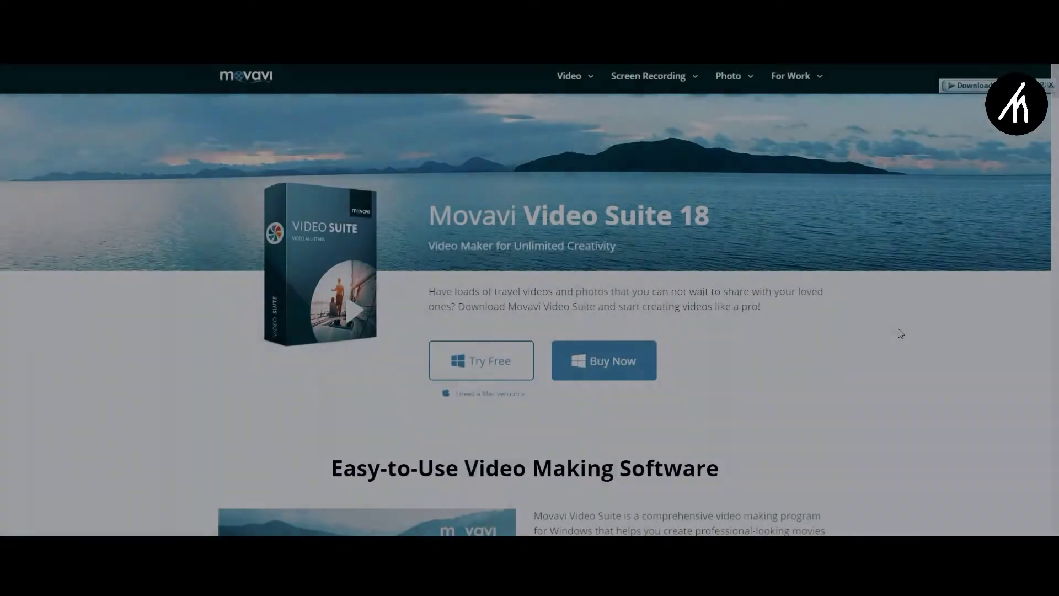
Scroll through the Video Suite 18 page's feature sections, settling on Use All Possibilities of Movavi's Video Maker
{"action": "scroll", "coordinate": [898, 332], "scroll_direction": "down", "scroll_amount": 3}
{"action": "scroll", "coordinate": [898, 332], "scroll_direction": "down", "scroll_amount": 5}
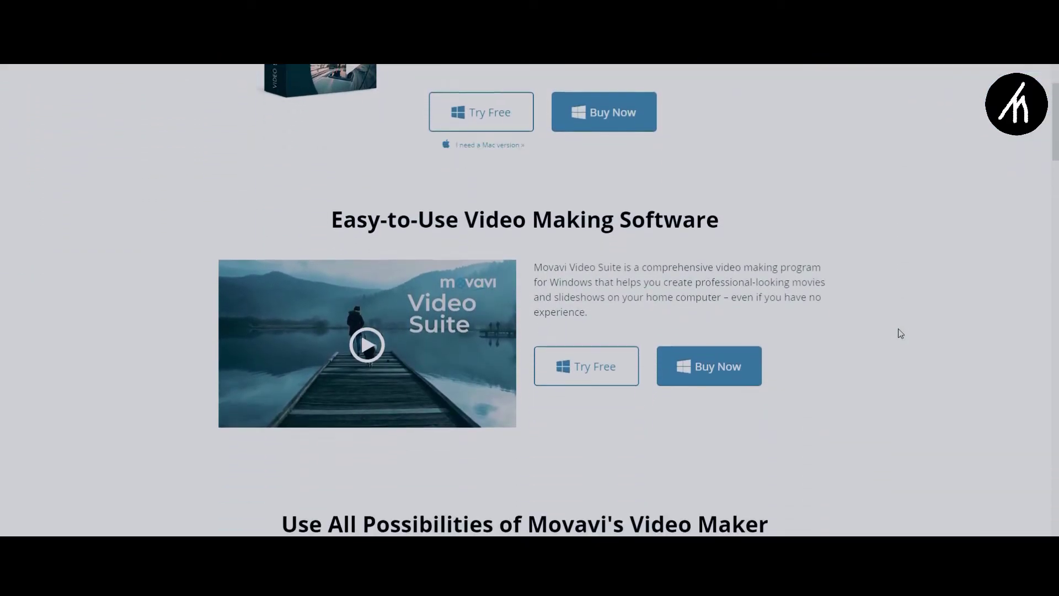
{"action": "scroll", "coordinate": [900, 333], "scroll_direction": "down", "scroll_amount": 4}
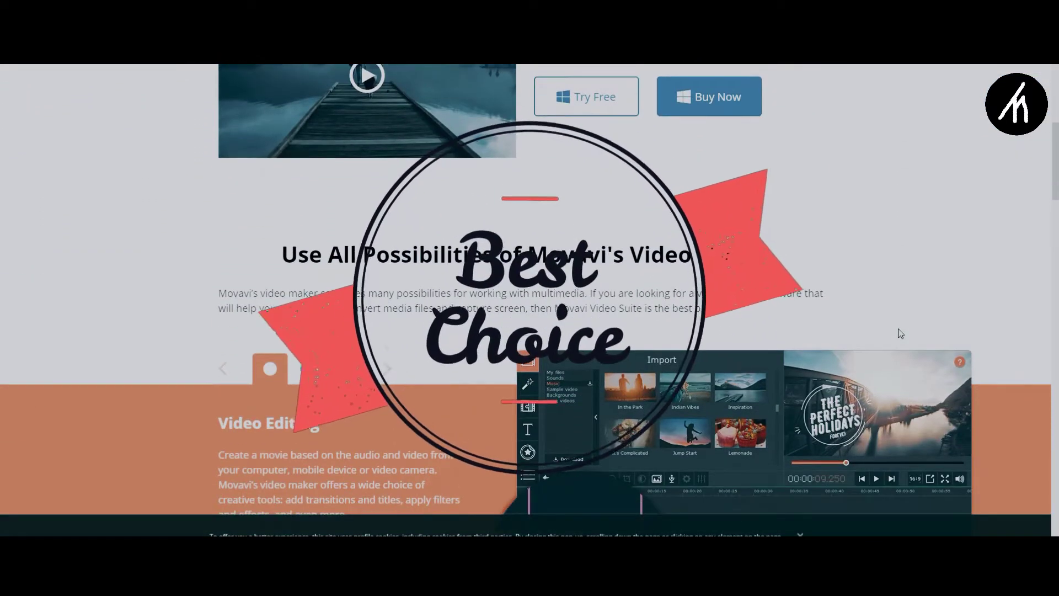
{"action": "scroll", "coordinate": [907, 324], "scroll_direction": "down", "scroll_amount": 4}
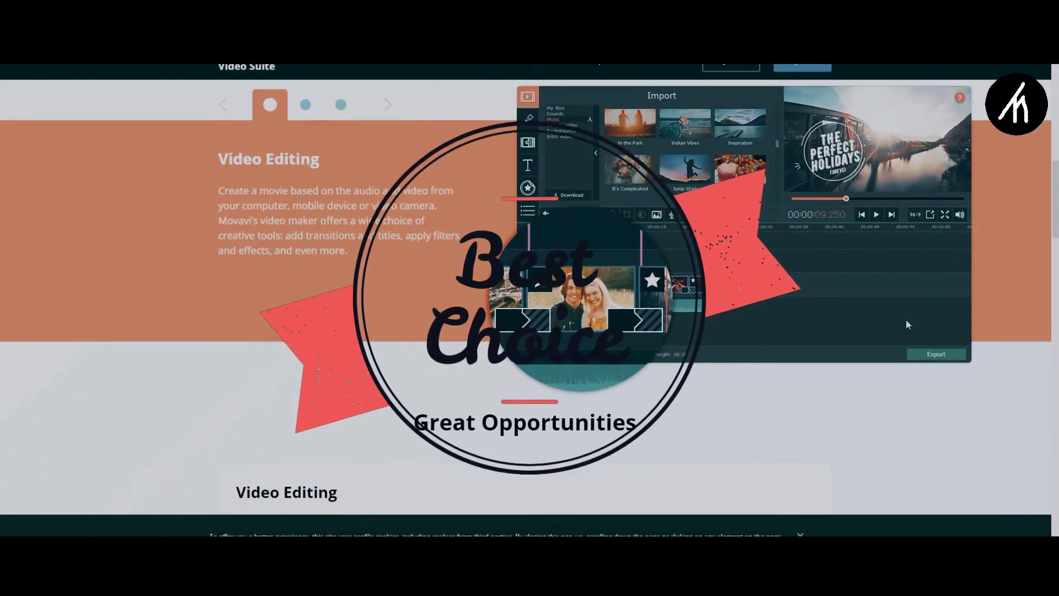
{"action": "scroll", "coordinate": [907, 324], "scroll_direction": "down", "scroll_amount": 2}
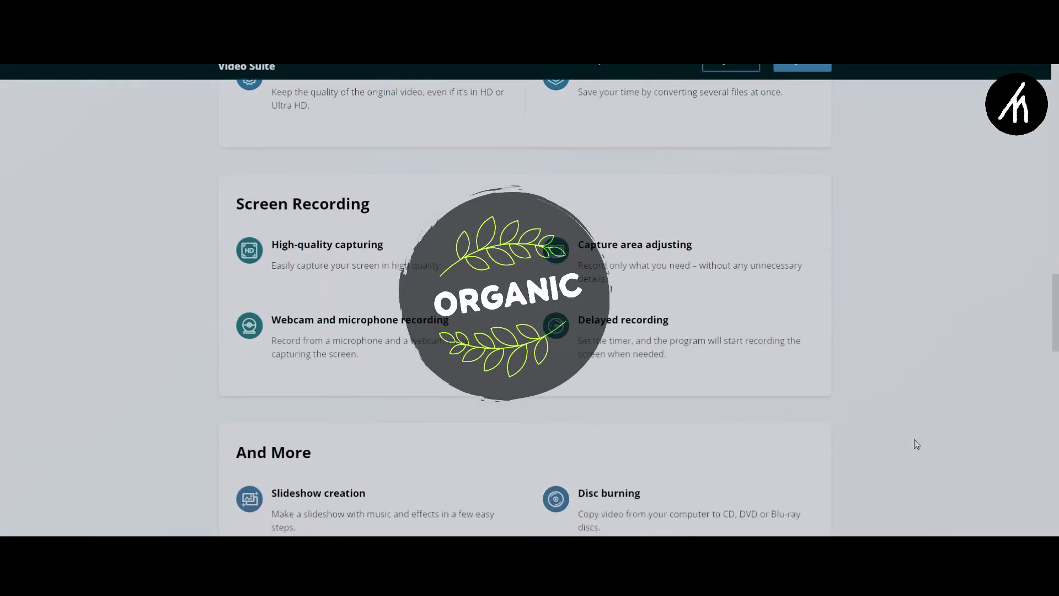
{"action": "scroll", "coordinate": [916, 441], "scroll_direction": "up", "scroll_amount": 15}
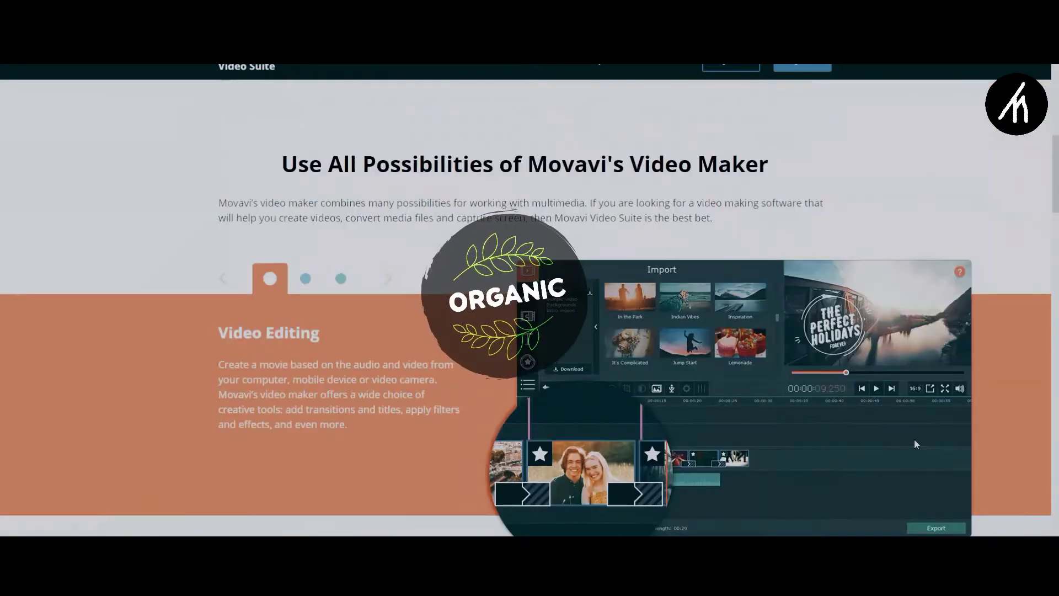